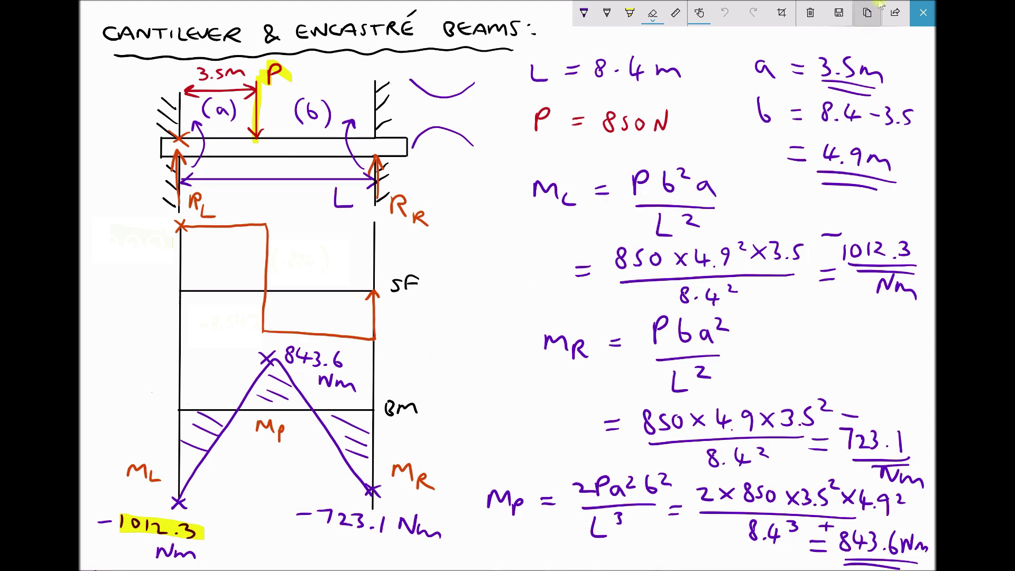
# Close the Screen Sketch of the worked encastré beam example to get back to Excel.
pyautogui.click(924, 12)
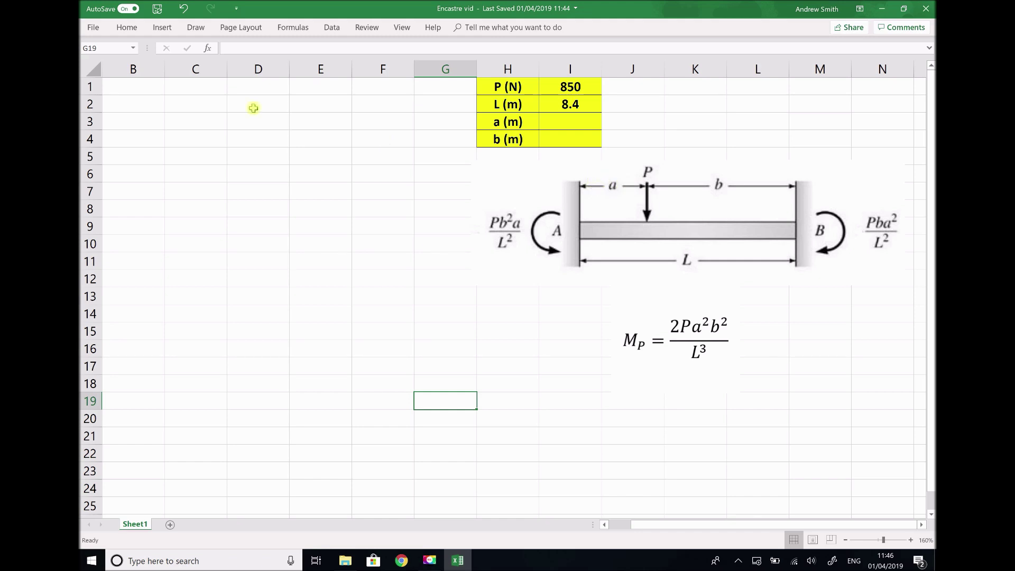
# Enter heading a in B1 with starting load positions 0, 0.1 and 0.2 below it.
pyautogui.click(147, 91)
pyautogui.write('a')
pyautogui.press('Return')
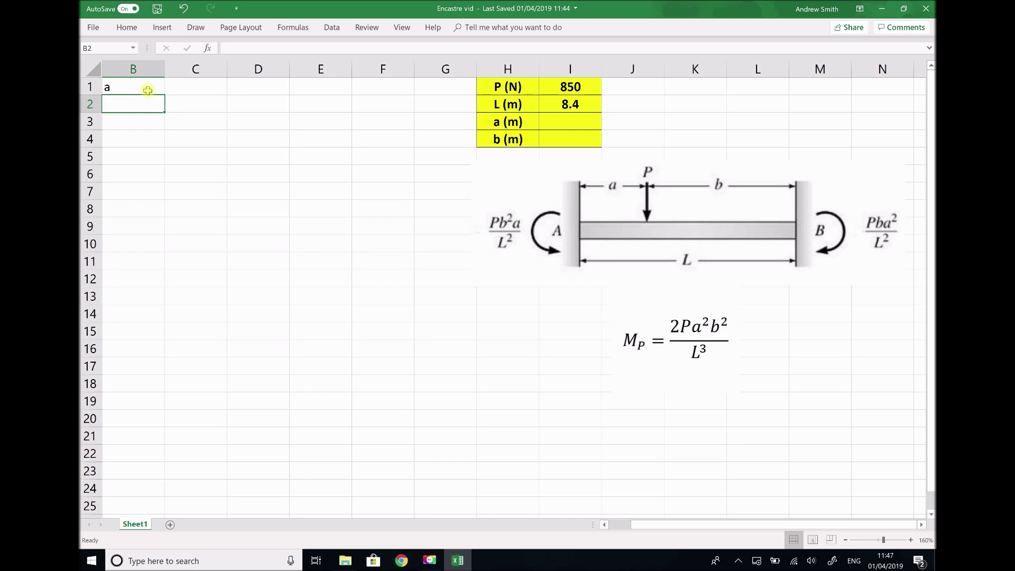
pyautogui.write('0')
pyautogui.press('Return')
pyautogui.write('0.1')
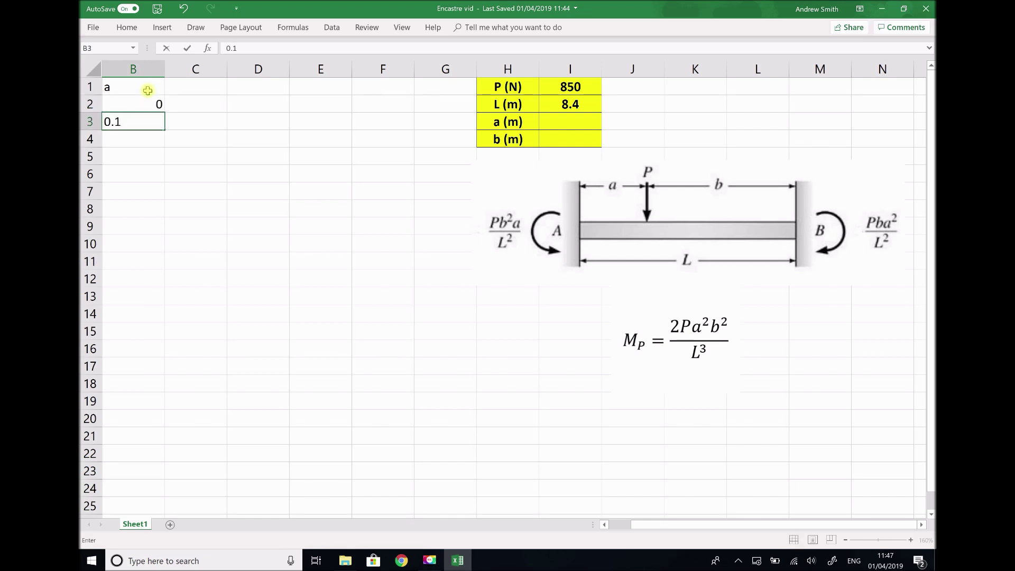
pyautogui.press('Return')
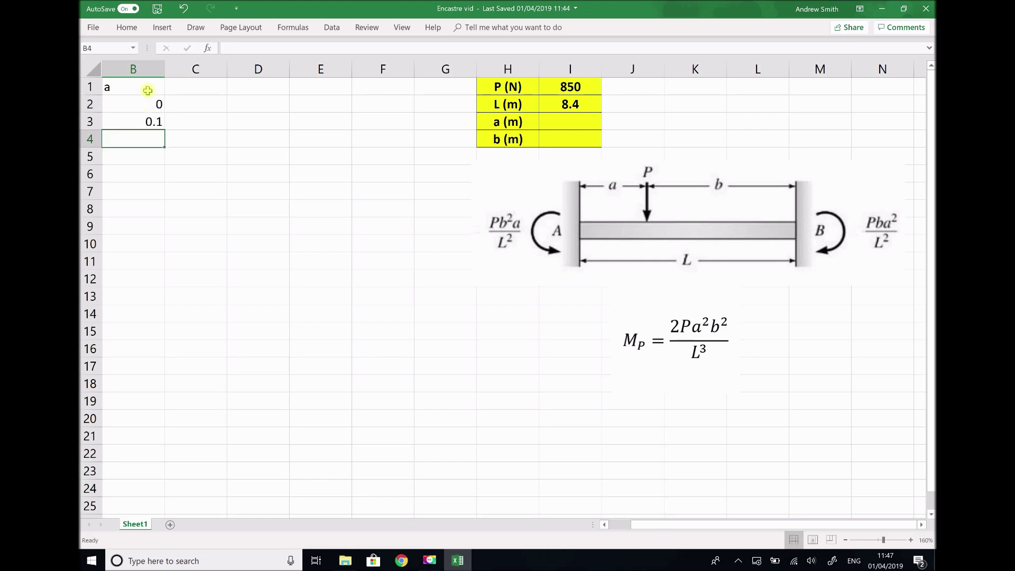
pyautogui.write('0.2')
pyautogui.press('Return')
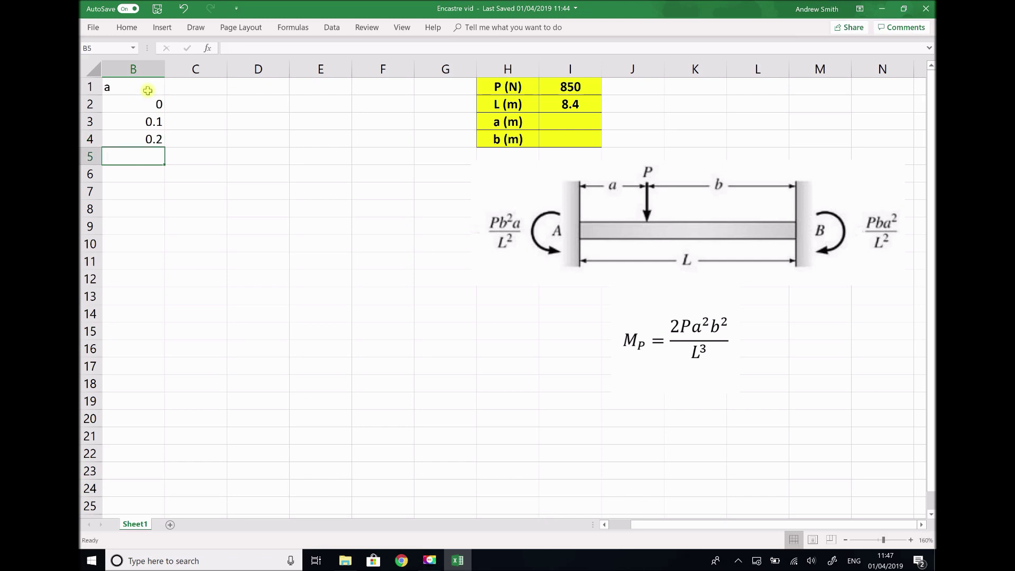
# Extend the 0.1-step series down column B, deleting the overshoot value 8.5.
pyautogui.moveTo(146, 105); pyautogui.dragTo(150, 136)
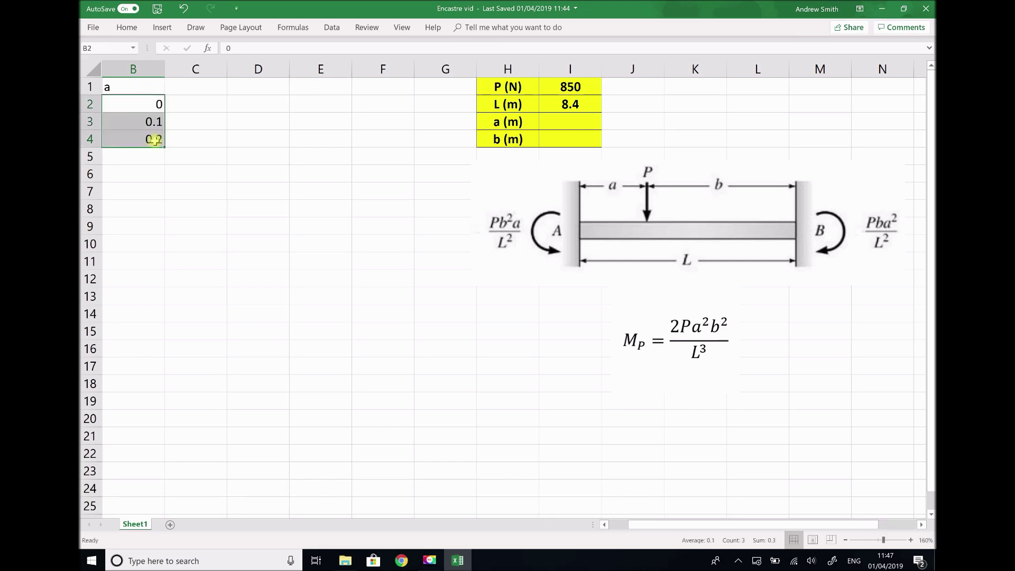
pyautogui.moveTo(165, 149); pyautogui.dragTo(129, 487)
pyautogui.click(135, 471)
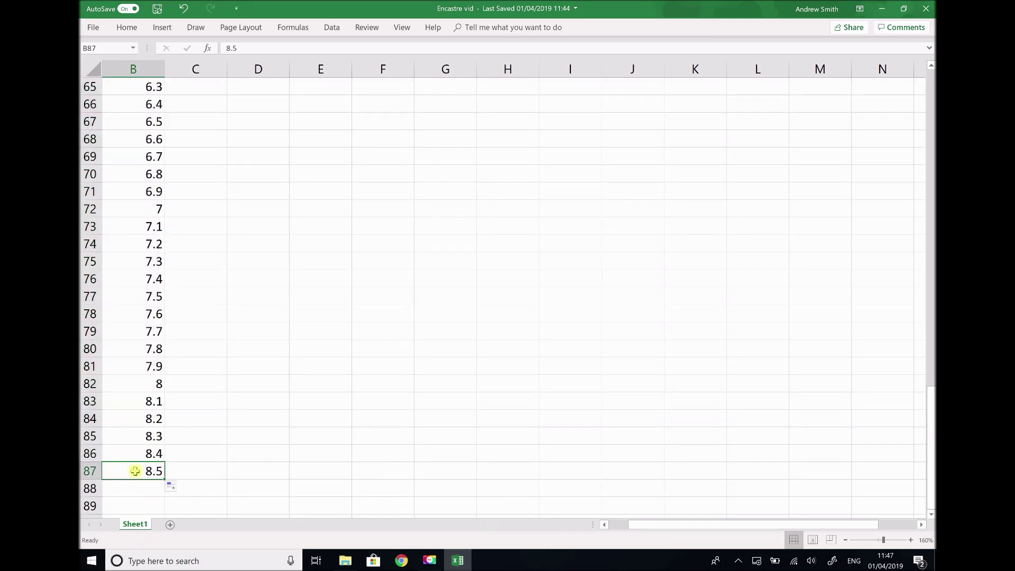
pyautogui.press('Delete')
pyautogui.scroll(8, 932, 393)
pyautogui.click(920, 330)
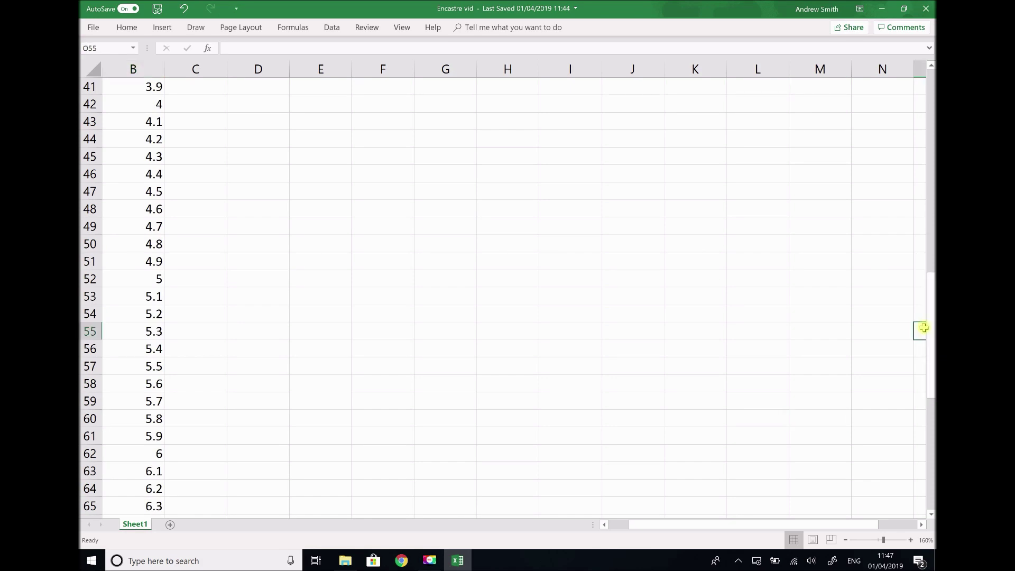
# Head column C with b and enter =8.4-B2 in C2.
pyautogui.moveTo(930, 328); pyautogui.dragTo(932, 79)
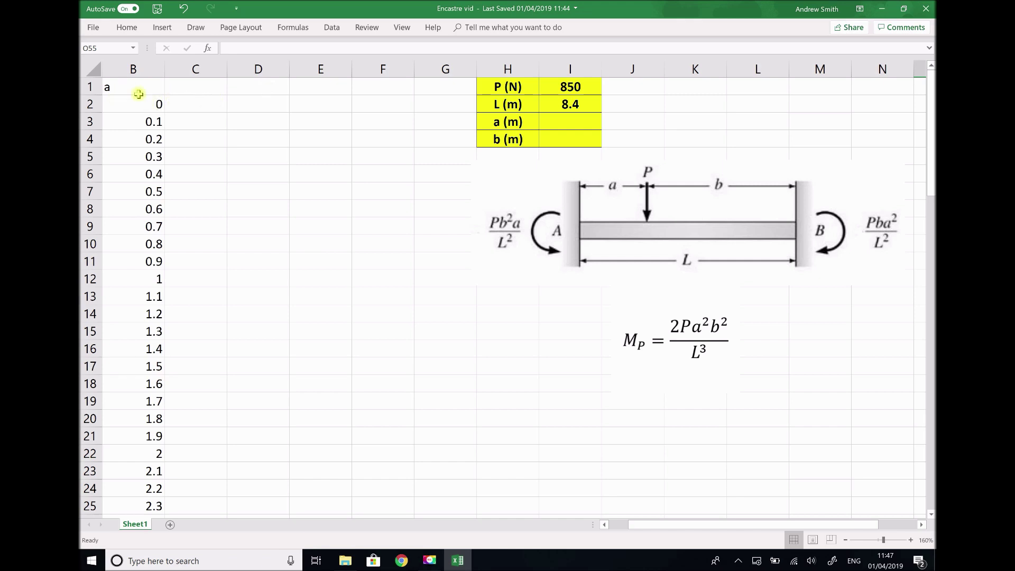
pyautogui.click(207, 84)
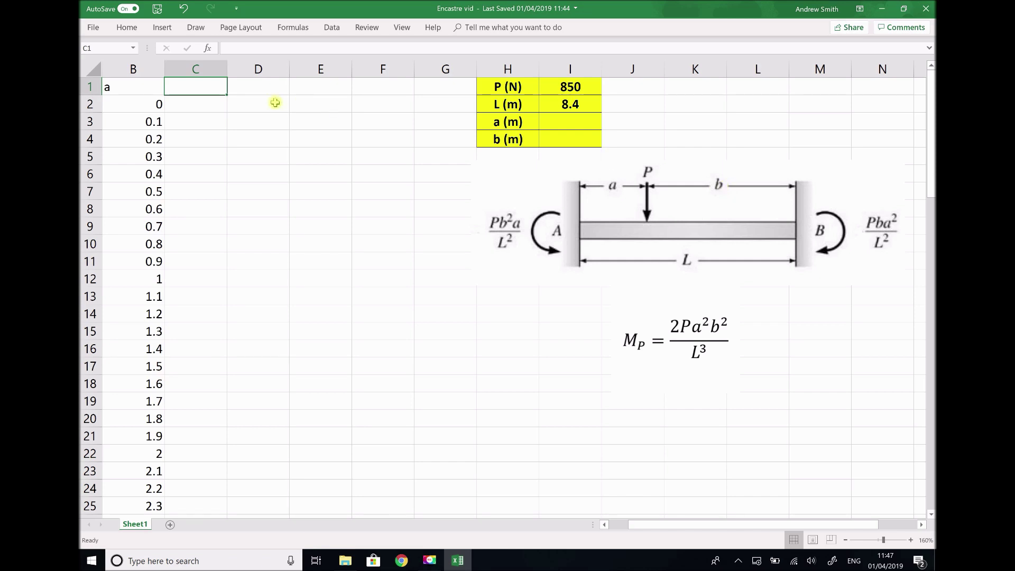
pyautogui.write('b')
pyautogui.press('Return')
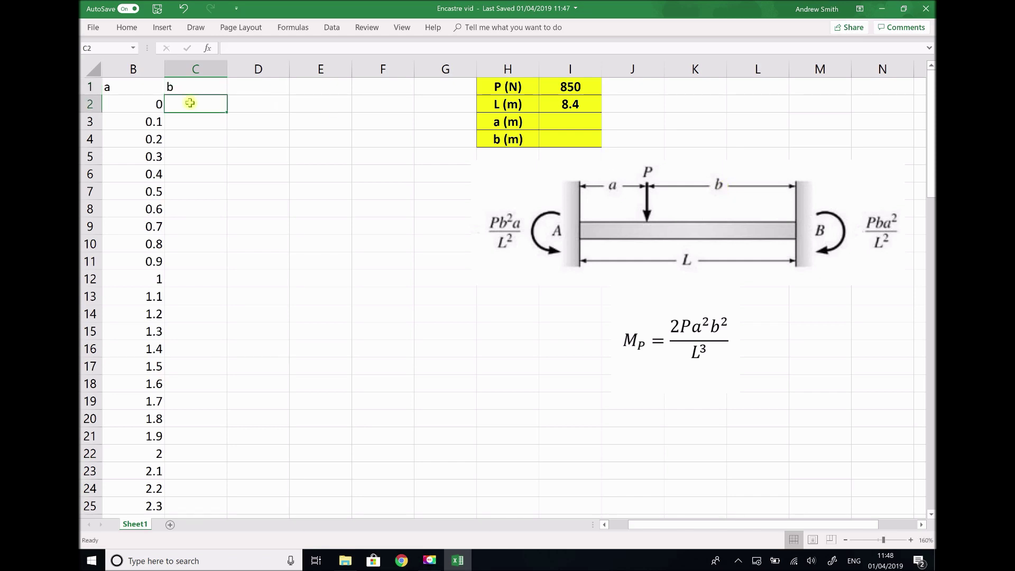
pyautogui.write('=8.4-')
pyautogui.click(141, 104)
pyautogui.press('Return')
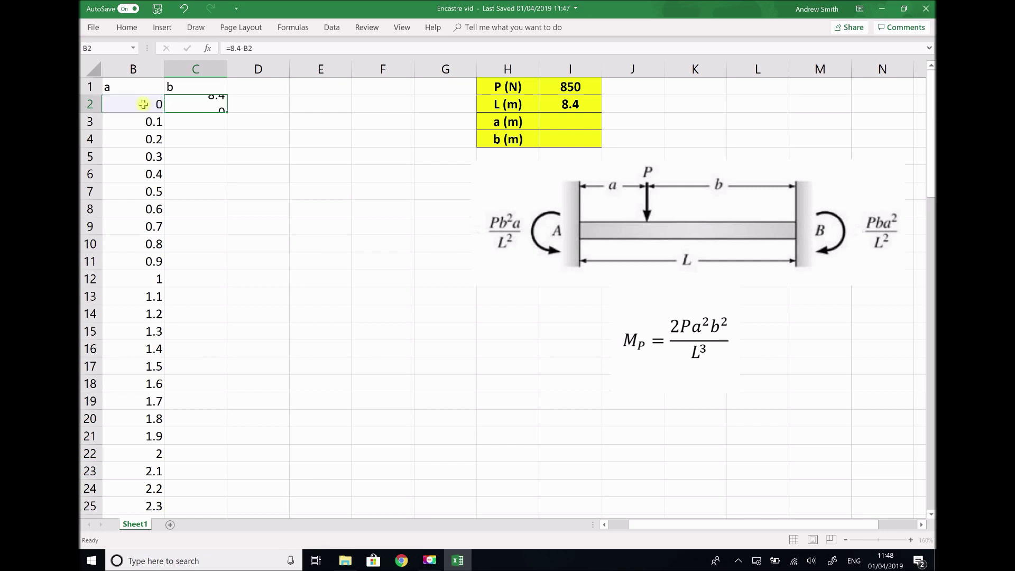
# Copy the b formula down column C to row 86.
pyautogui.click(188, 104)
pyautogui.moveTo(226, 108); pyautogui.dragTo(208, 493)
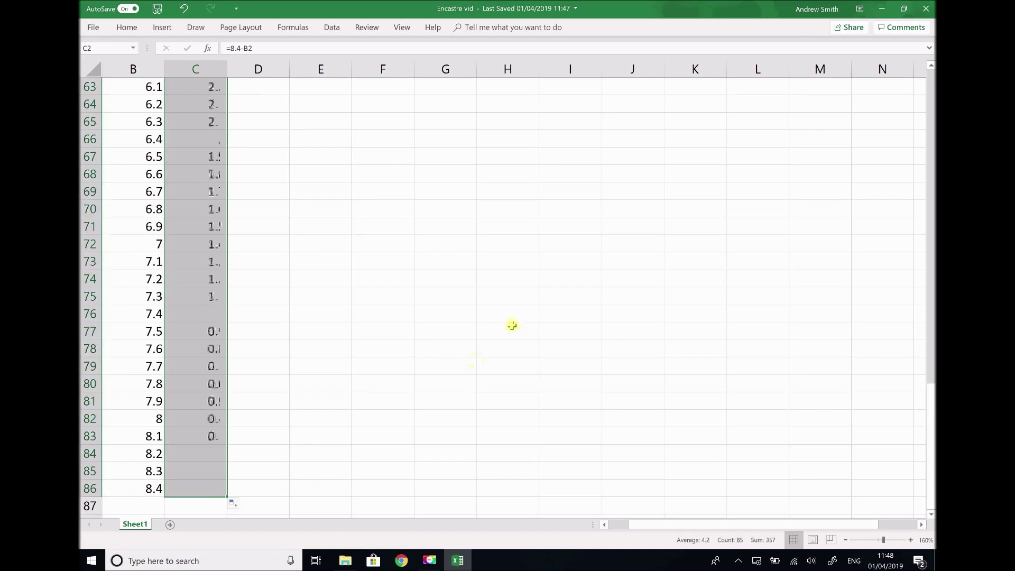
pyautogui.click(931, 98)
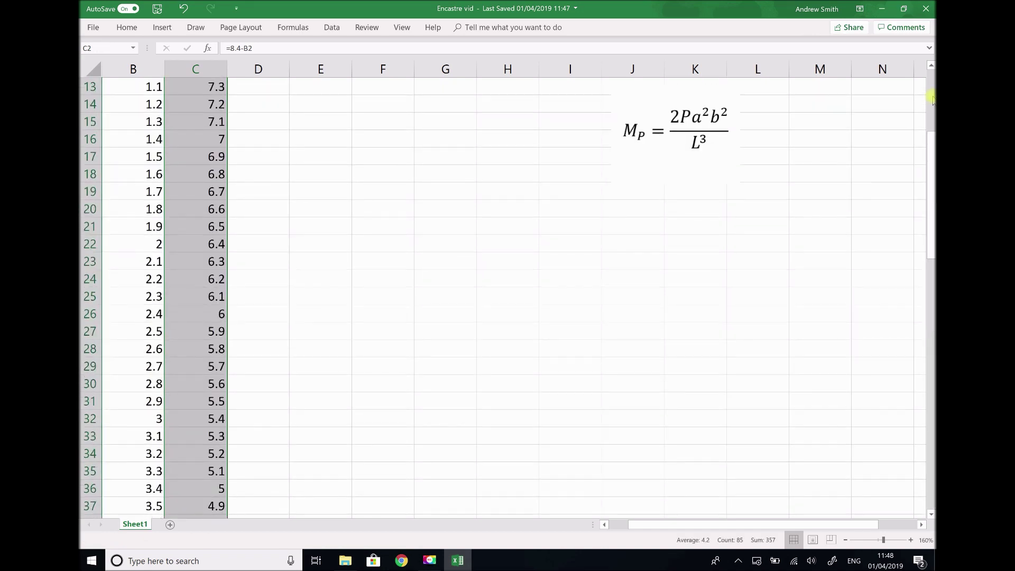
pyautogui.click(931, 98)
pyautogui.click(269, 87)
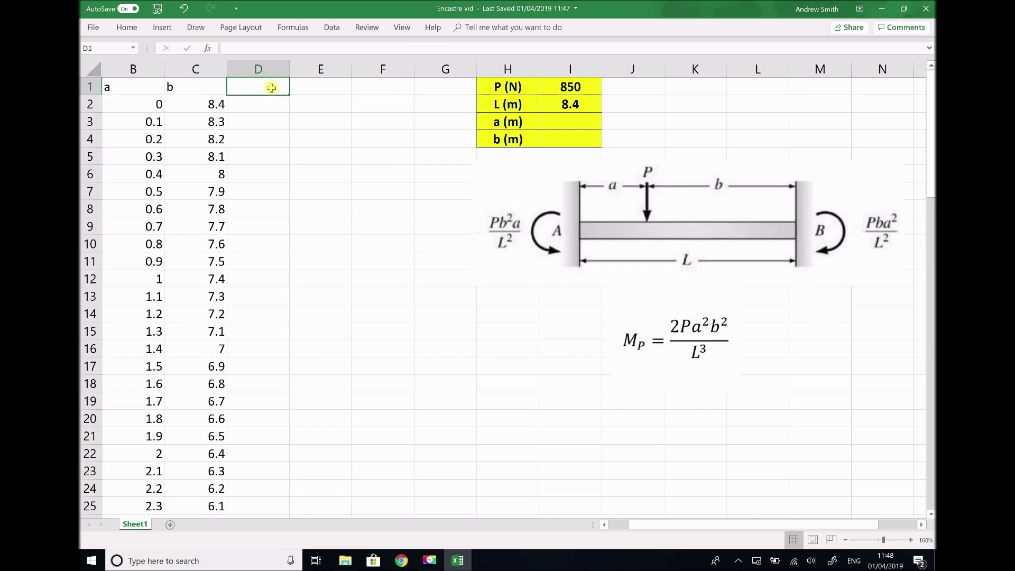
# Type the headings Ma, Mb and Mp into cells D1, E1 and F1.
pyautogui.write('M')
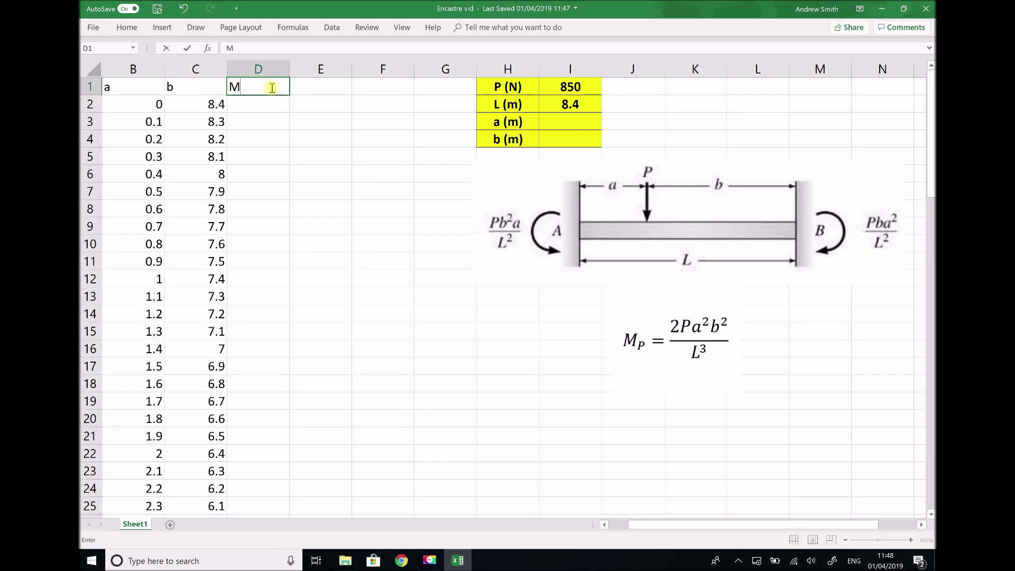
pyautogui.write('a')
pyautogui.press('Tab')
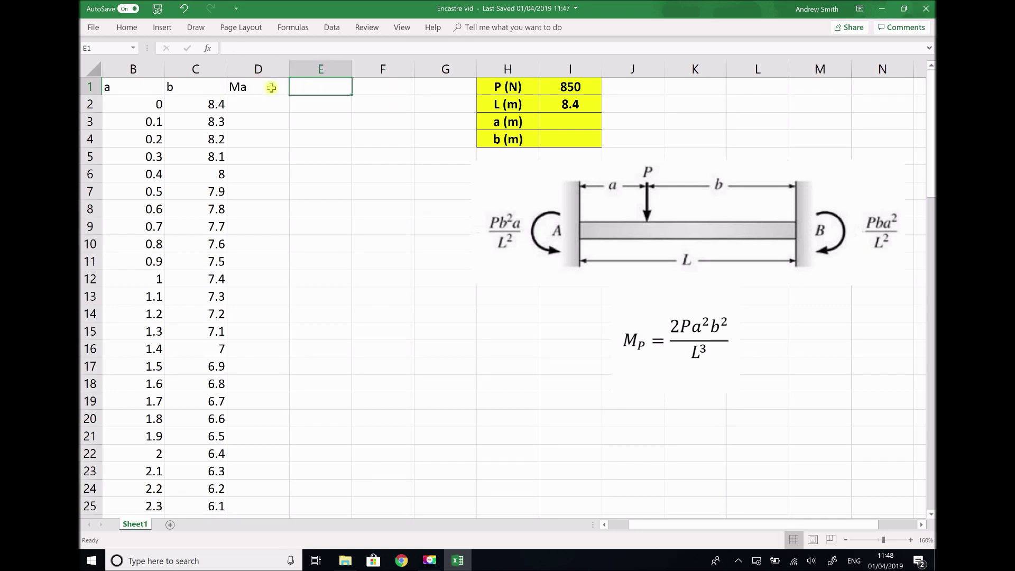
pyautogui.write('Mb')
pyautogui.press('Tab')
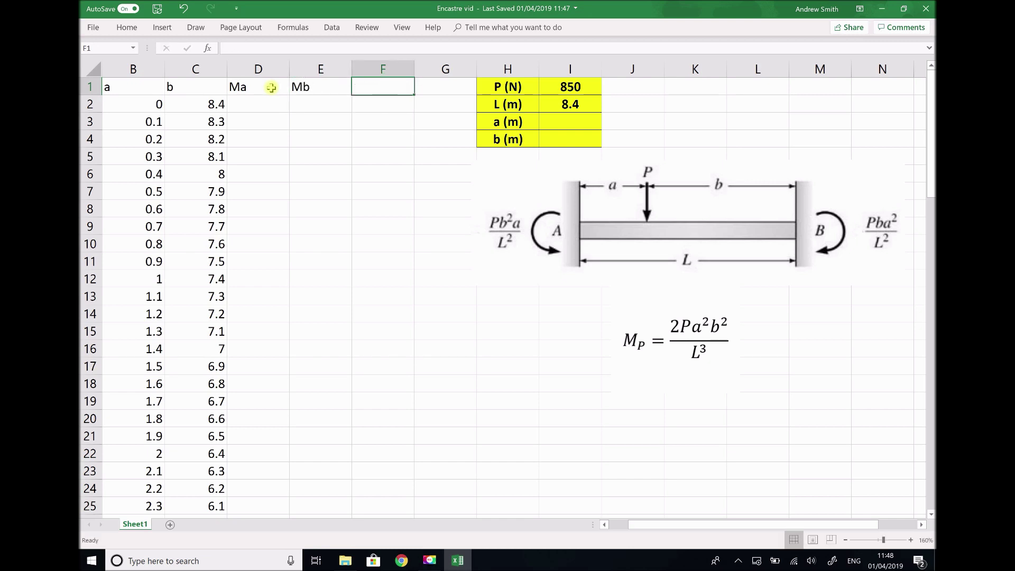
pyautogui.write('Mp')
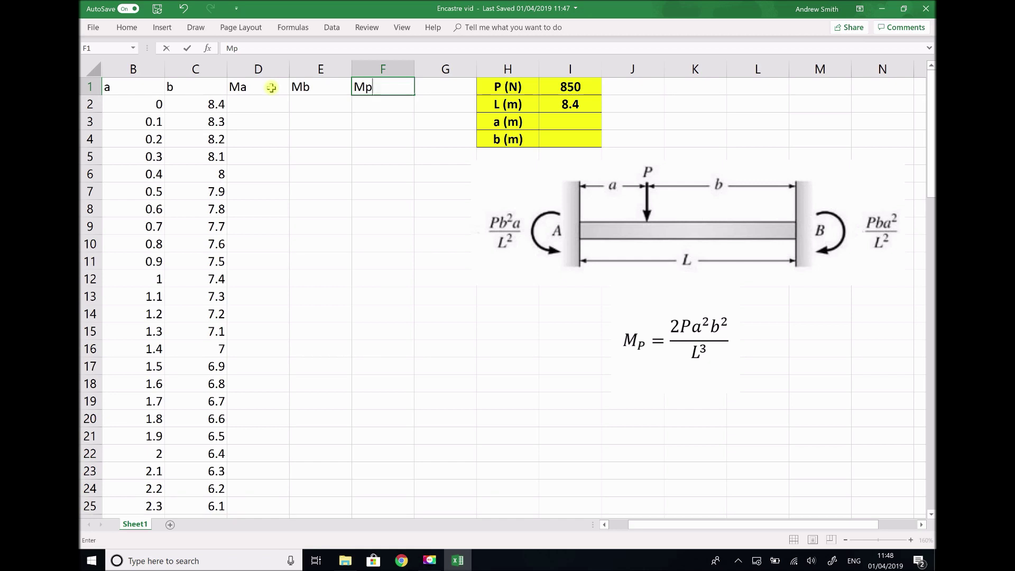
pyautogui.press('Return')
pyautogui.press('Left')
pyautogui.press('Left')
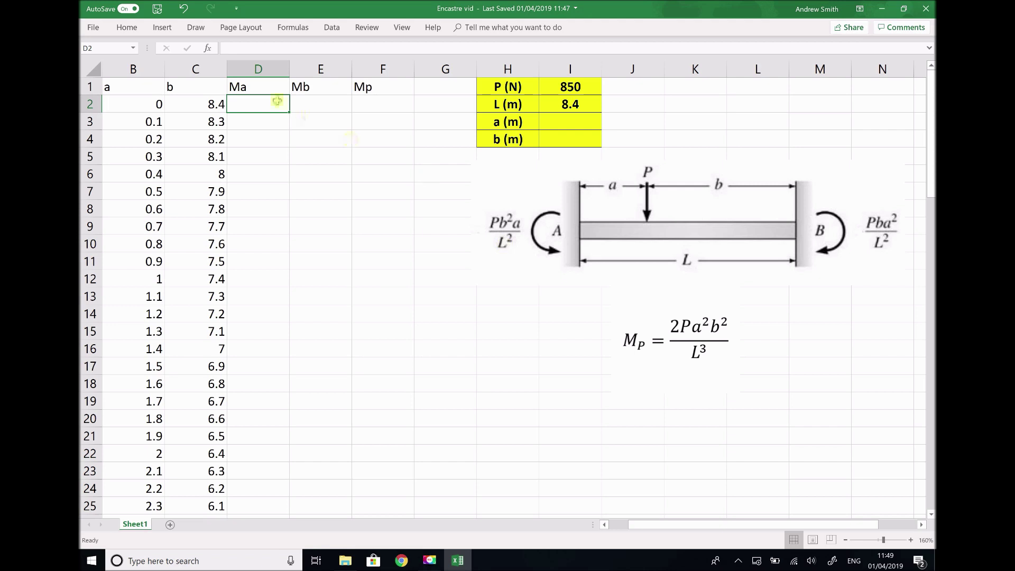
# Enter the Ma formula =(850*C2^2*B2)/8.4^2 in D2.
pyautogui.write('=')
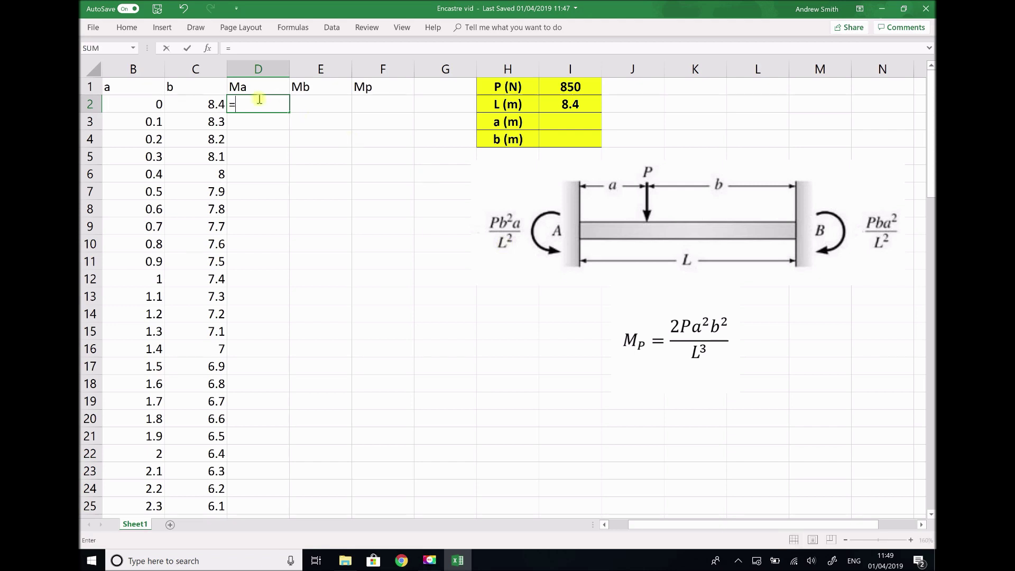
pyautogui.write('(850*')
pyautogui.click(199, 104)
pyautogui.write('^2')
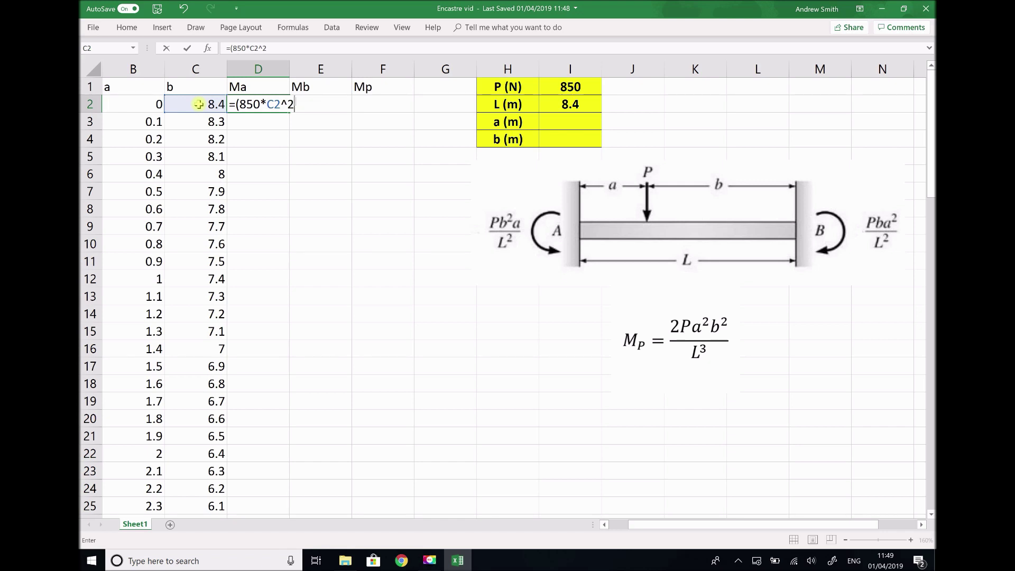
pyautogui.write('*')
pyautogui.click(146, 107)
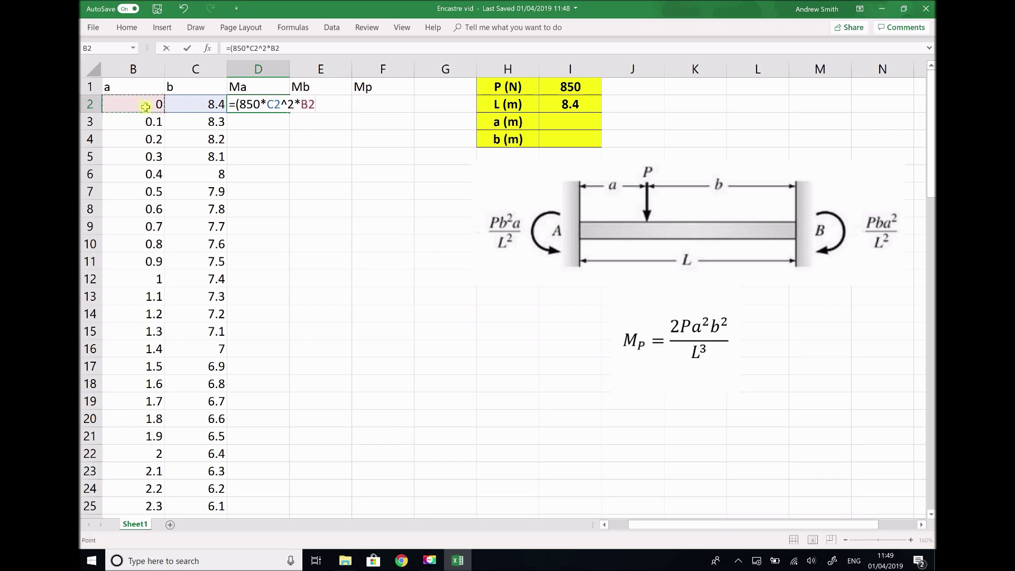
pyautogui.write(')/8.4^2')
pyautogui.press('Return')
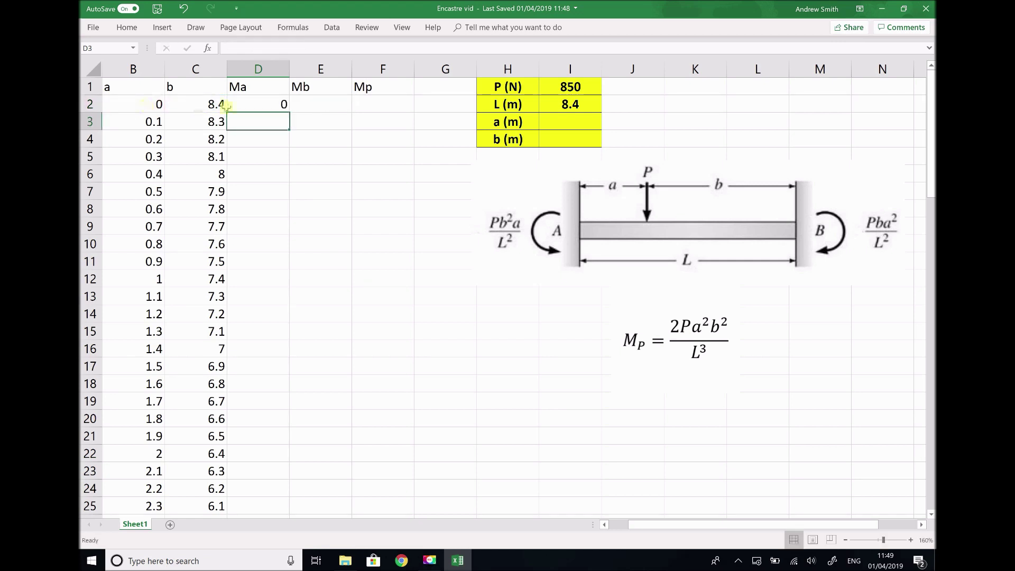
# Copy the Ma formula down column D to row 86.
pyautogui.click(264, 104)
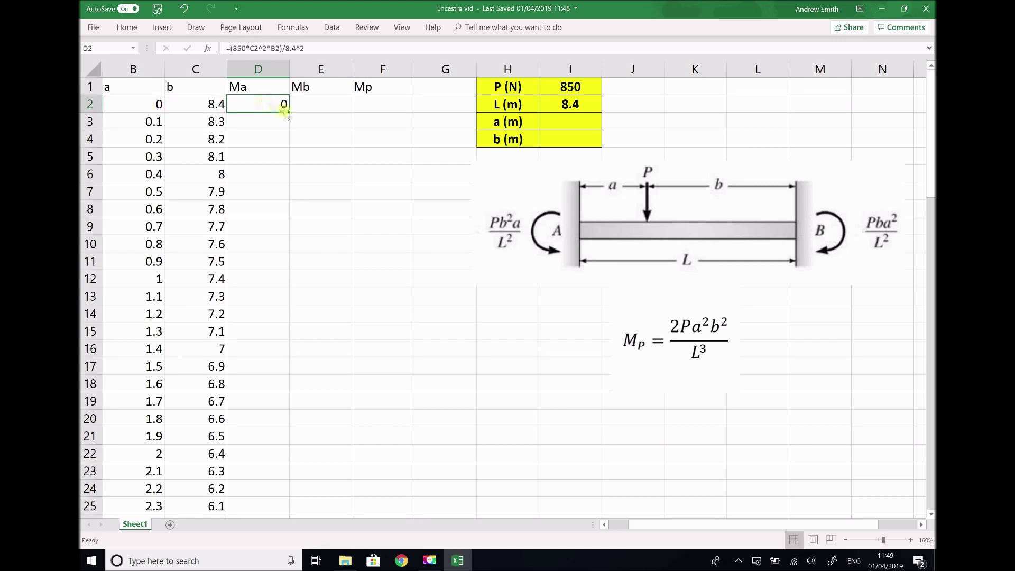
pyautogui.moveTo(290, 112); pyautogui.dragTo(301, 475)
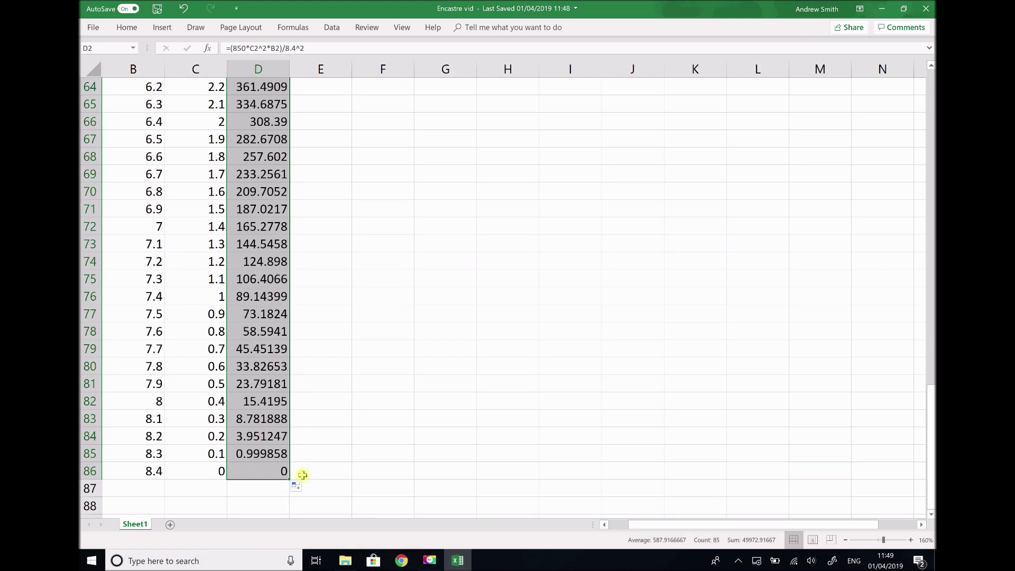
pyautogui.moveTo(929, 406); pyautogui.dragTo(906, 63)
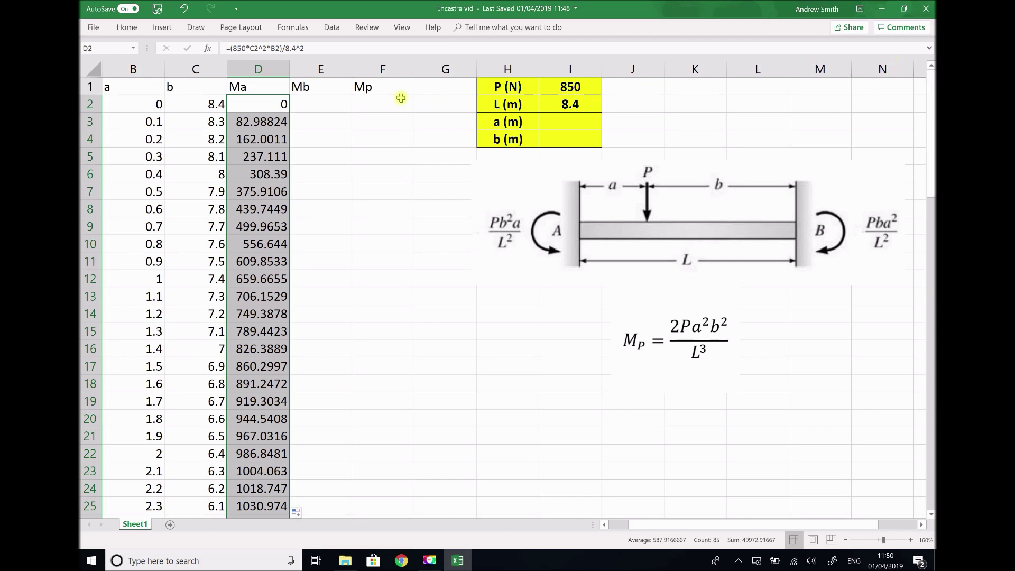
pyautogui.click(315, 102)
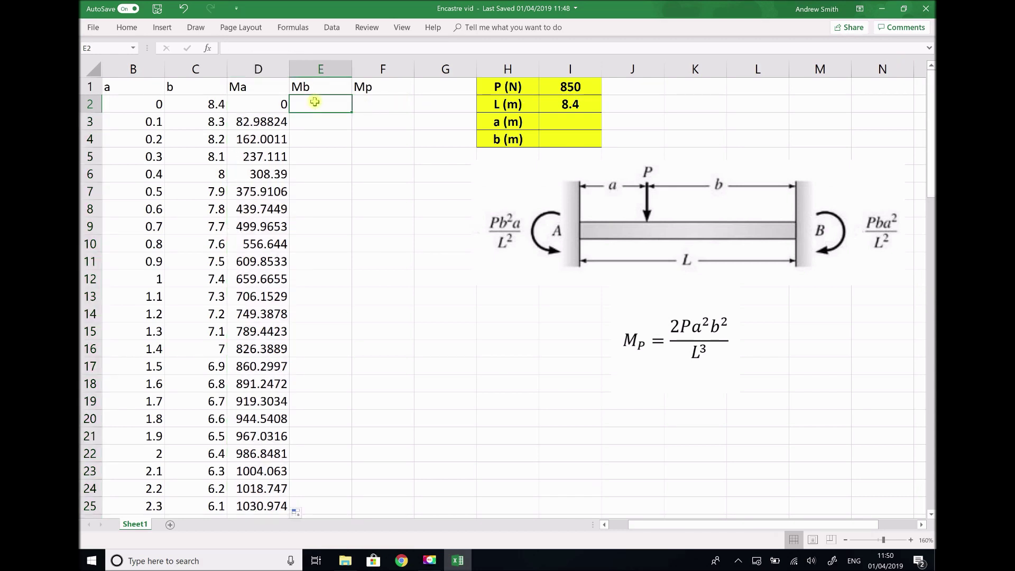
# Enter the Mb formula =(850*C2*B2^2)/8.4^2 in E2.
pyautogui.write('=(')
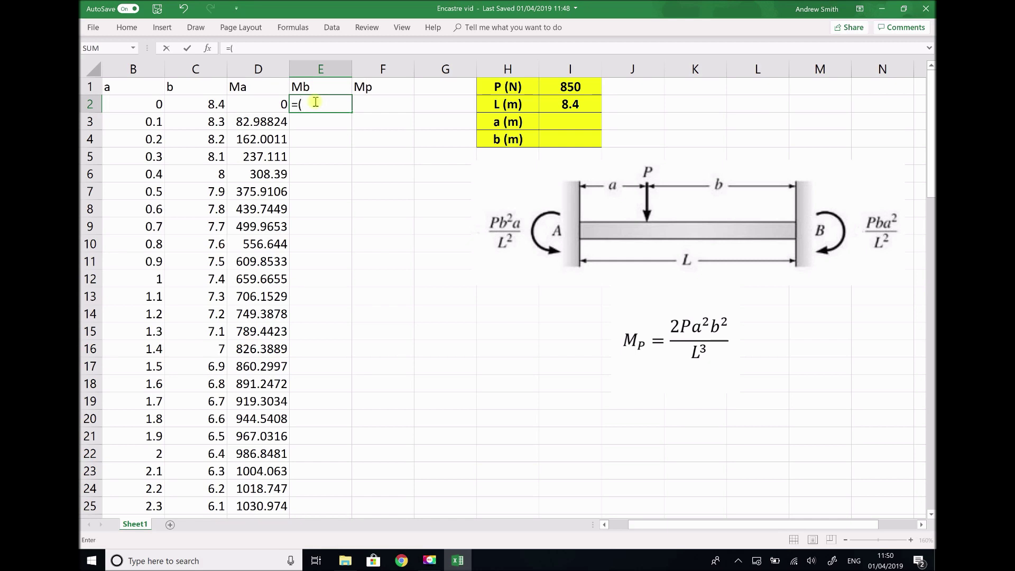
pyautogui.write('850*')
pyautogui.click(210, 102)
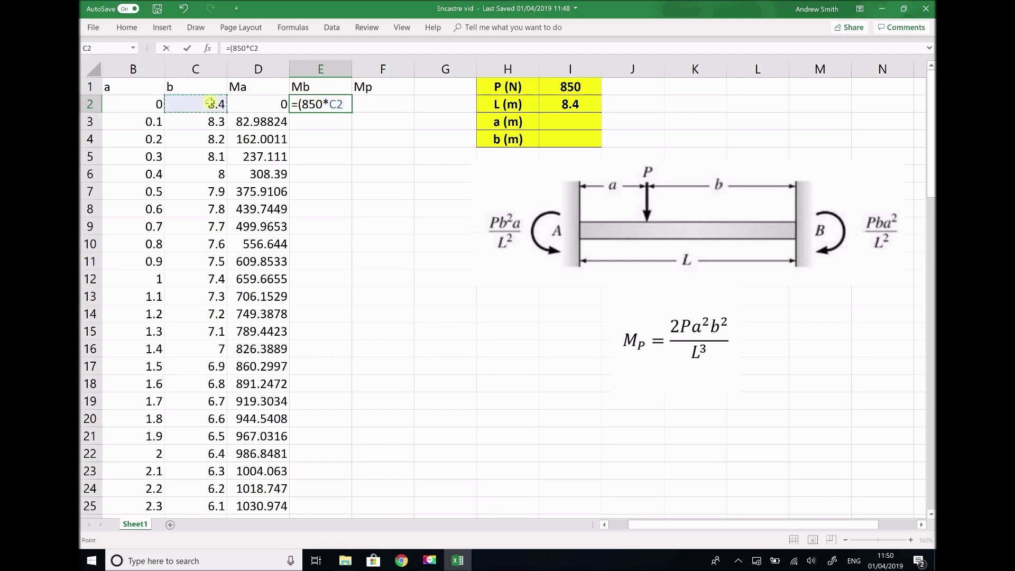
pyautogui.write('*')
pyautogui.click(136, 103)
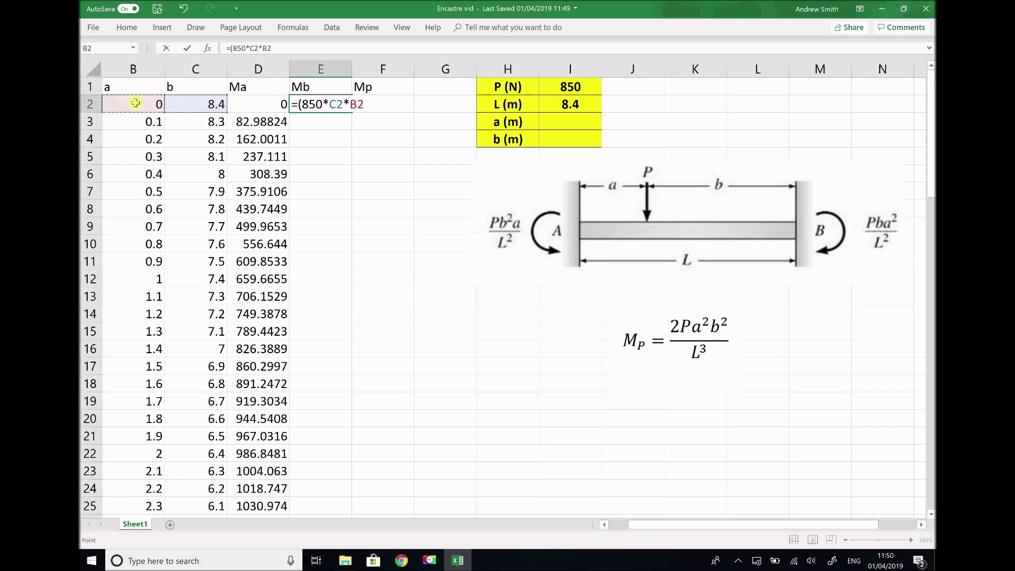
pyautogui.write('^2)/8.4^2')
pyautogui.press('Return')
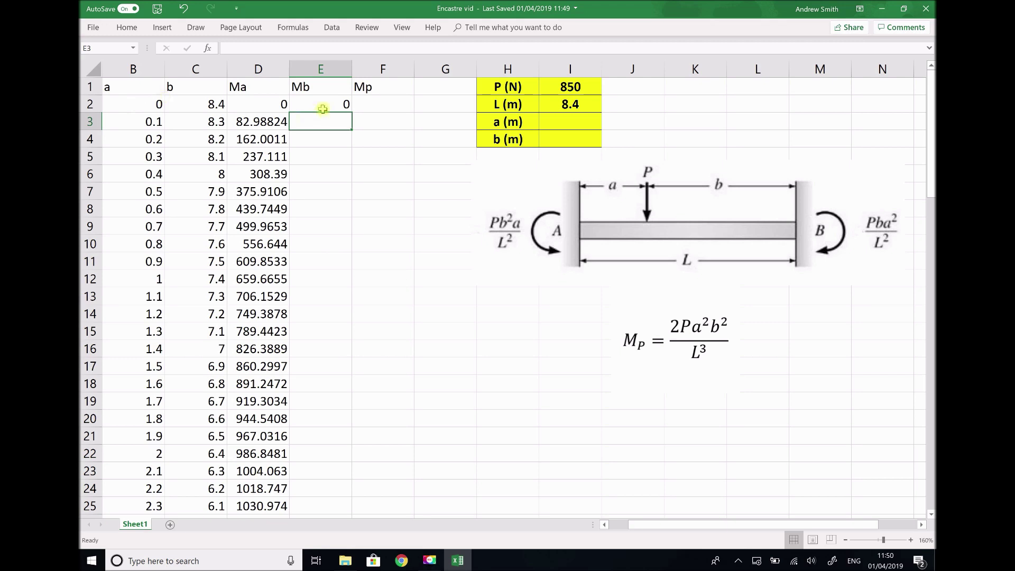
# Copy the Mb formula down column E to row 86.
pyautogui.click(324, 105)
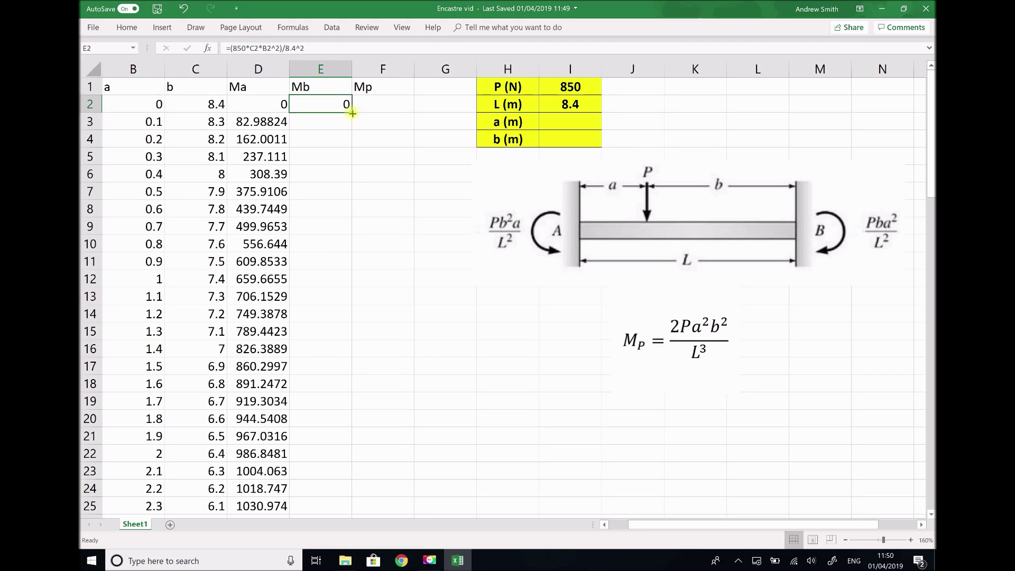
pyautogui.moveTo(352, 113); pyautogui.dragTo(316, 431)
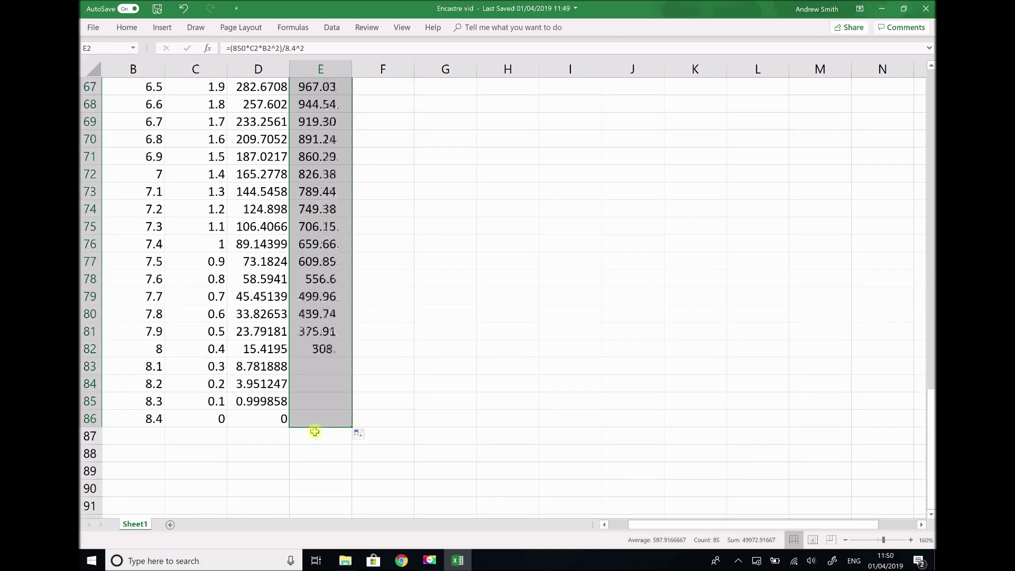
pyautogui.moveTo(931, 346); pyautogui.dragTo(931, 79)
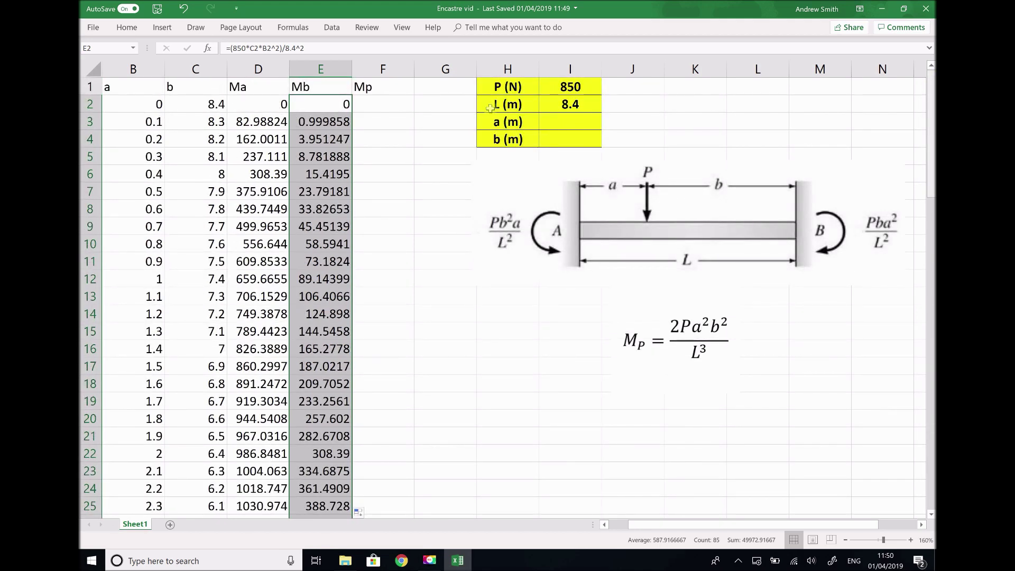
# Enter the Mp formula =(2*850*B2^2*C2^2)/8.4^3 in cell F2.
pyautogui.click(386, 108)
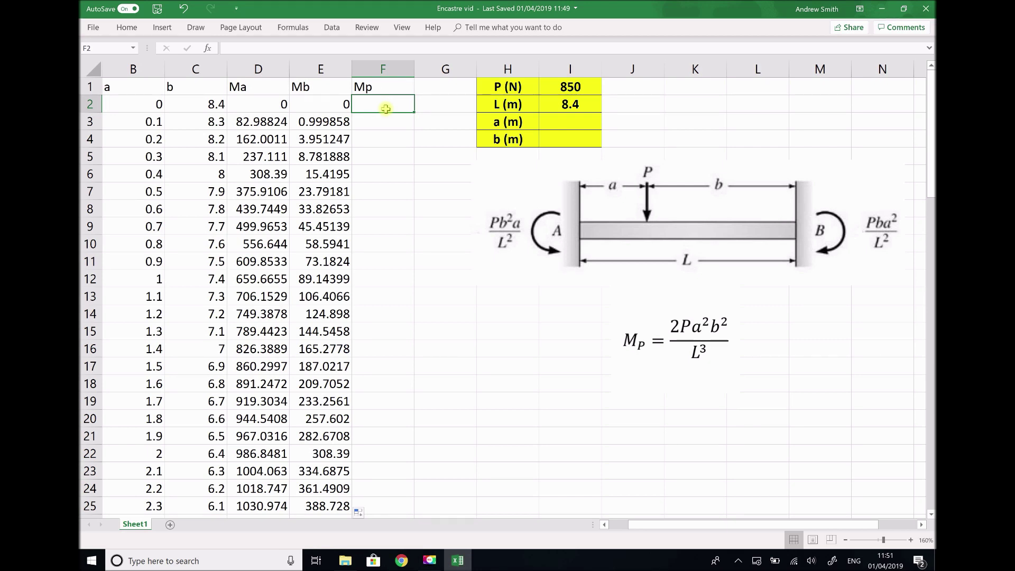
pyautogui.write('=')
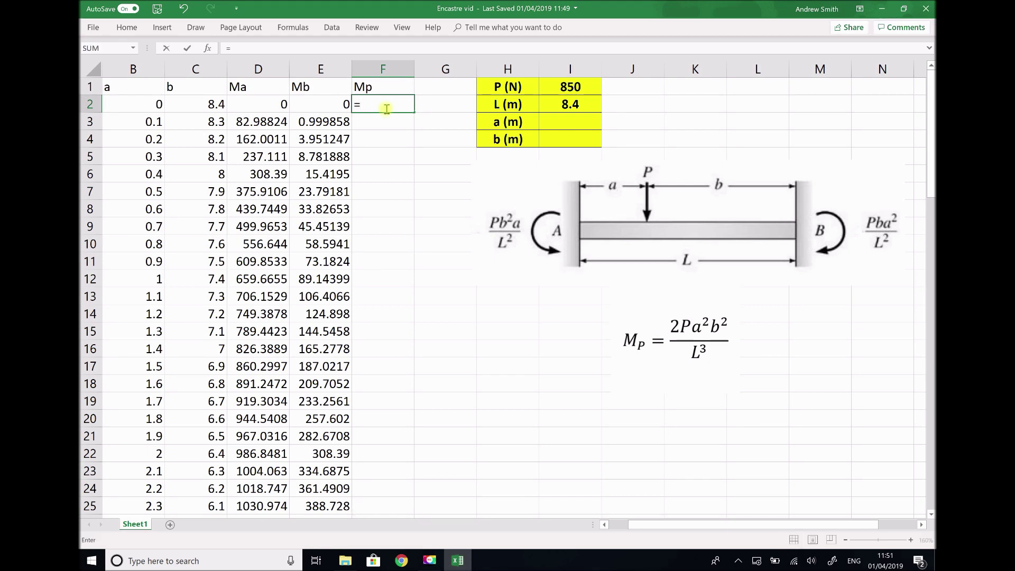
pyautogui.write('(')
pyautogui.write('2*850*')
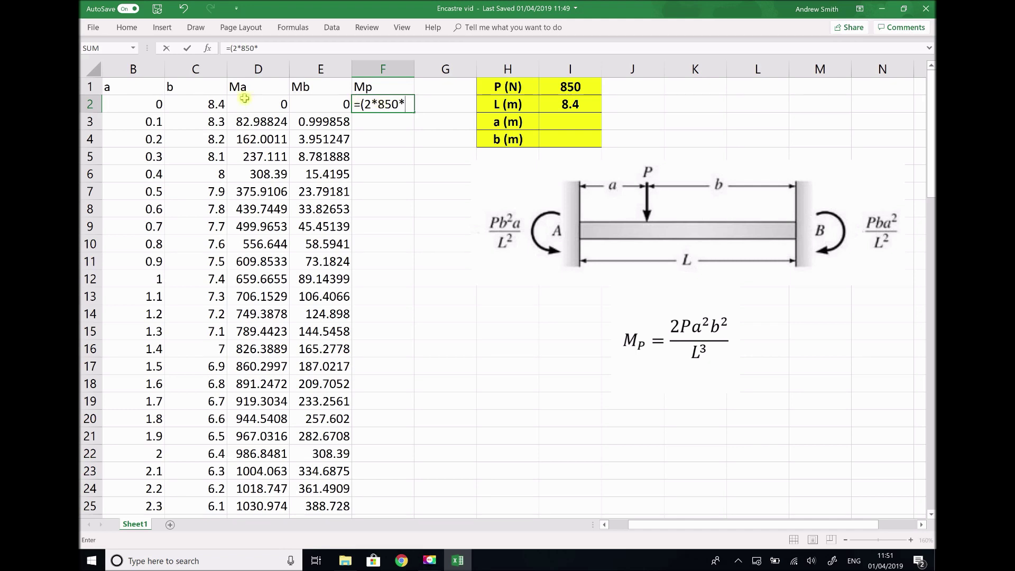
pyautogui.click(145, 101)
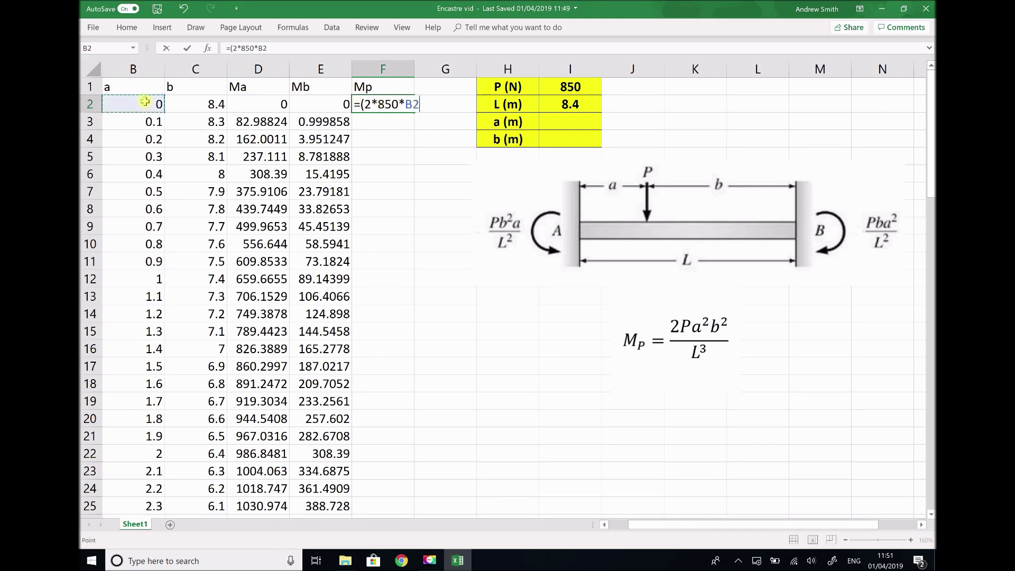
pyautogui.write('^2*')
pyautogui.click(202, 110)
pyautogui.write('^2')
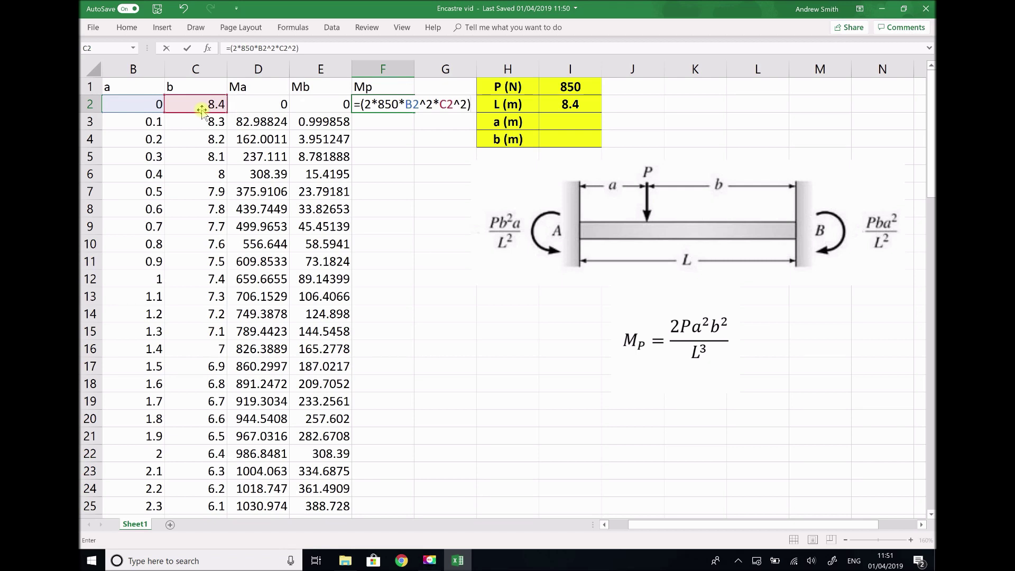
pyautogui.write(')/')
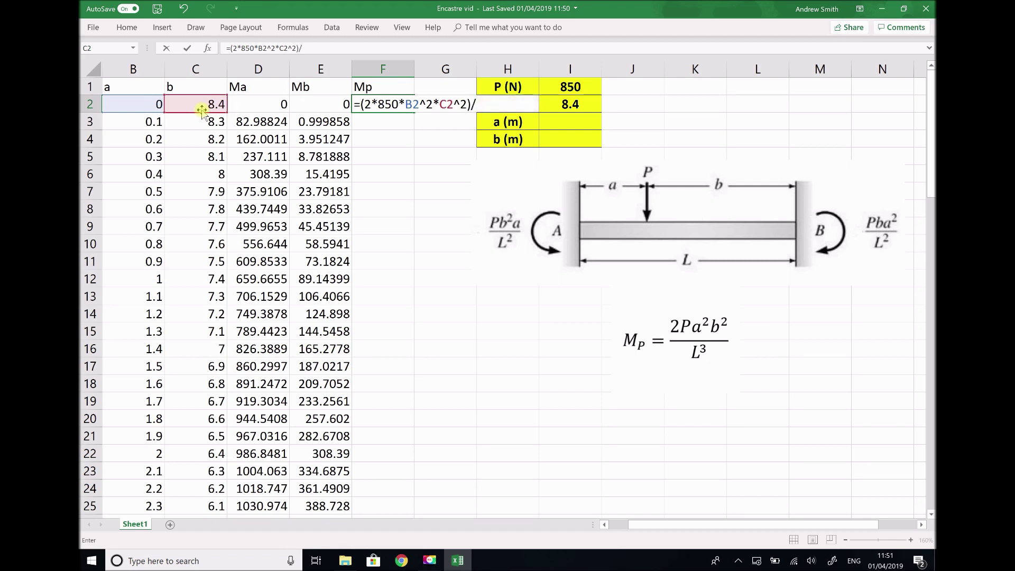
pyautogui.write('8.4^3')
pyautogui.press('Return')
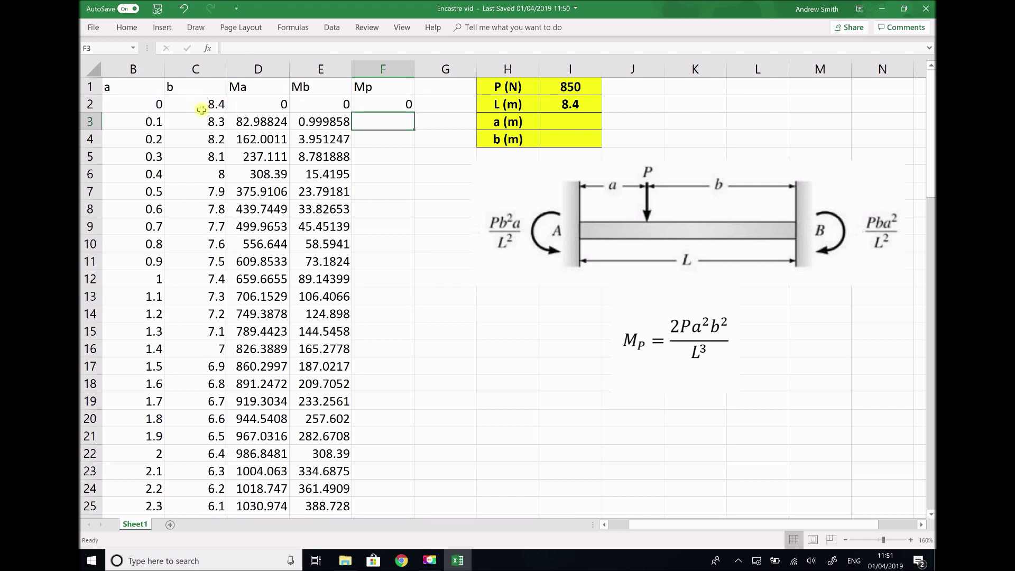
pyautogui.click(370, 105)
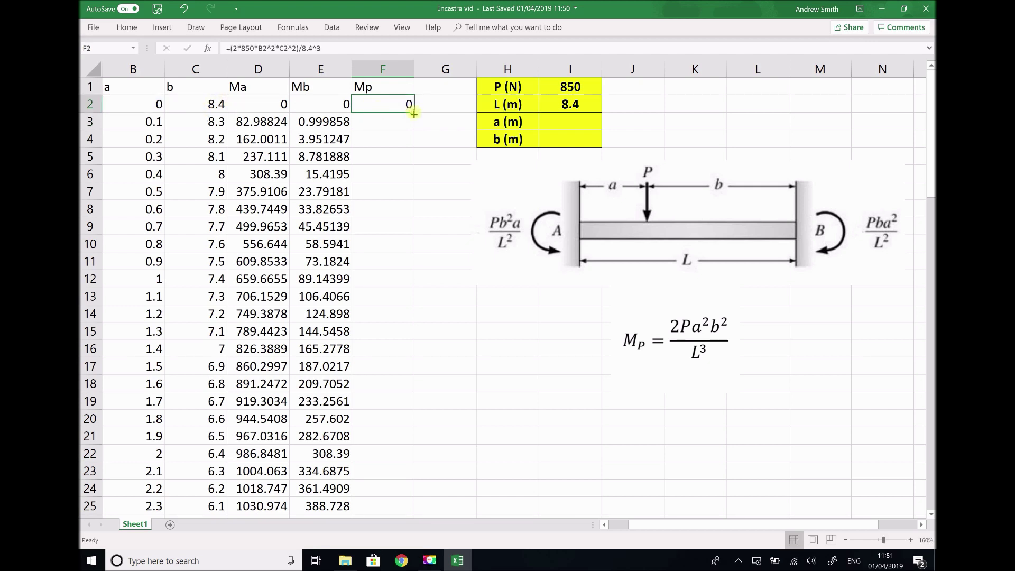
# Copy the Mp formula down column F to row 86, then bring up the beam calculation sketch.
pyautogui.moveTo(415, 111); pyautogui.dragTo(391, 472)
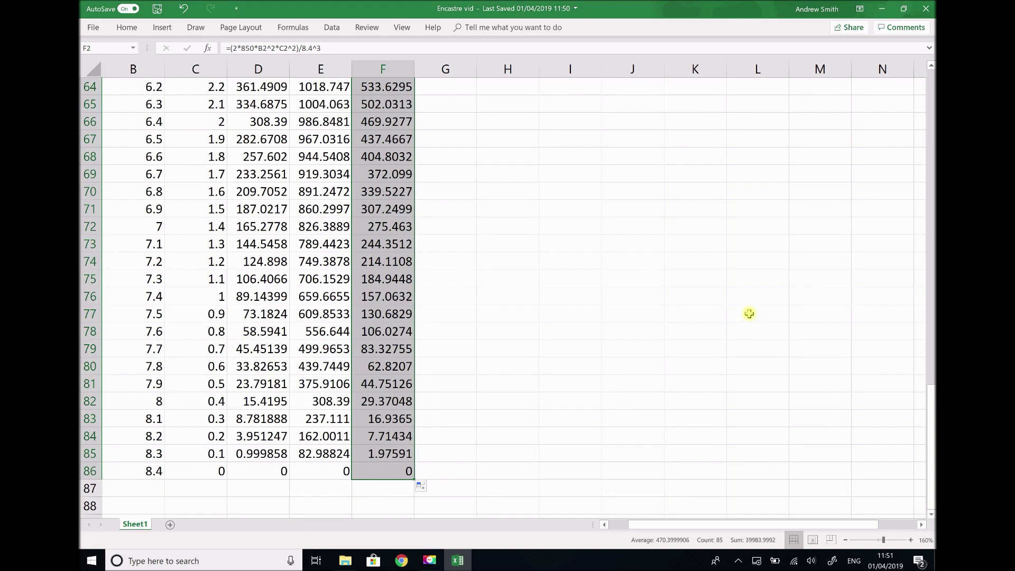
pyautogui.moveTo(932, 397); pyautogui.dragTo(930, 76)
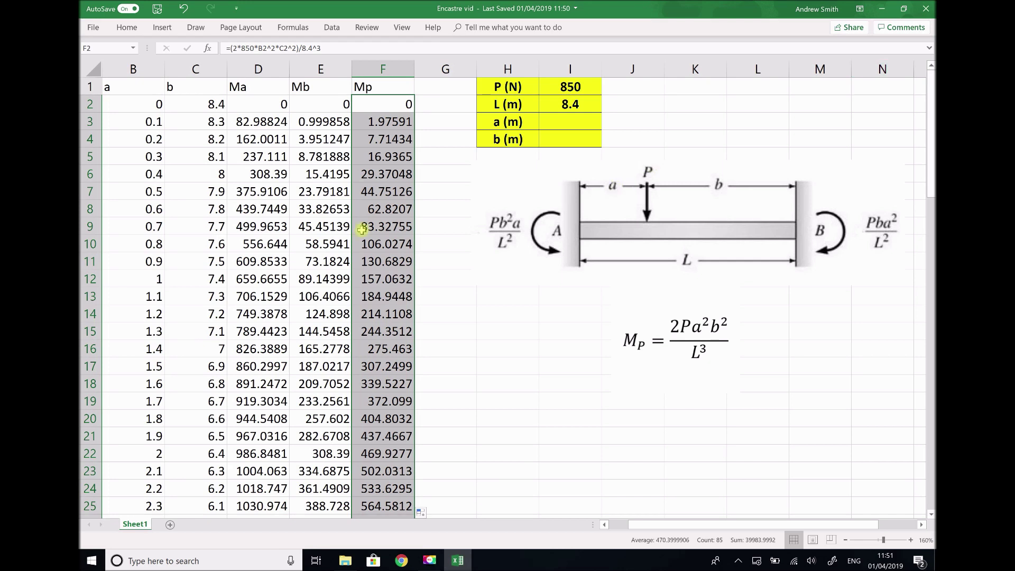
pyautogui.click(187, 256)
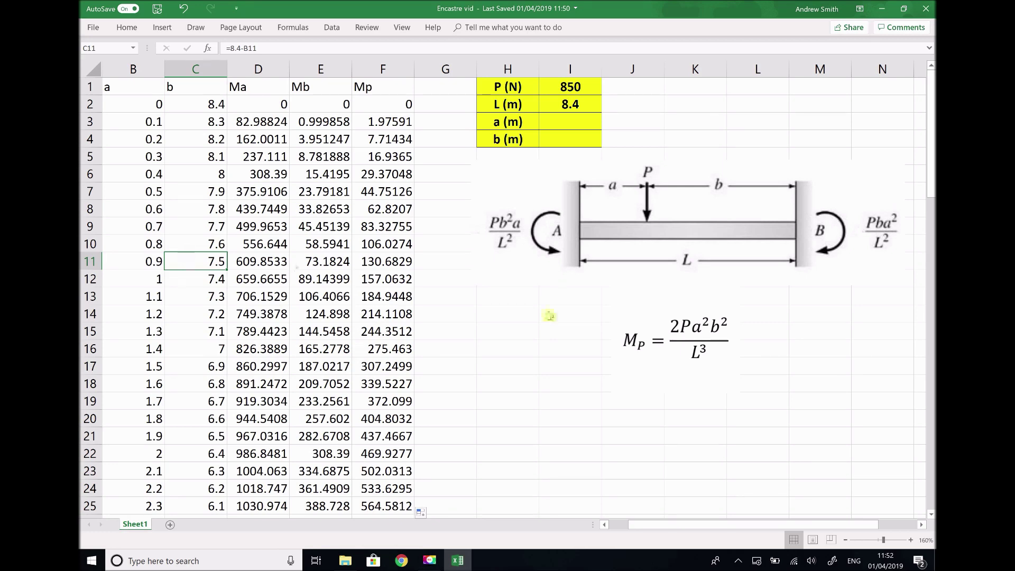
pyautogui.click(833, 562)
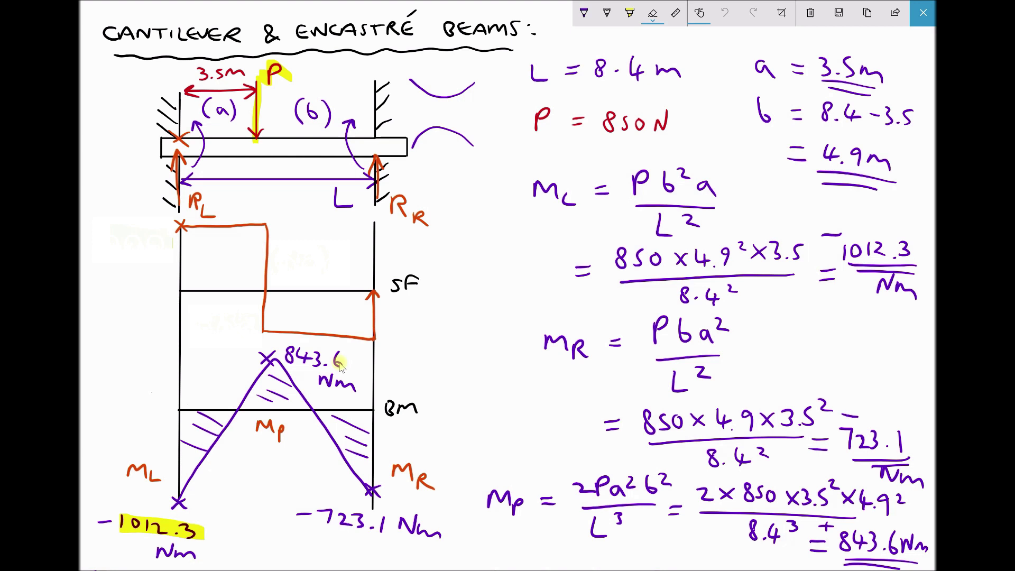
# Close the Screen Sketch showing the a = 3.5 m beam calculation.
pyautogui.click(923, 12)
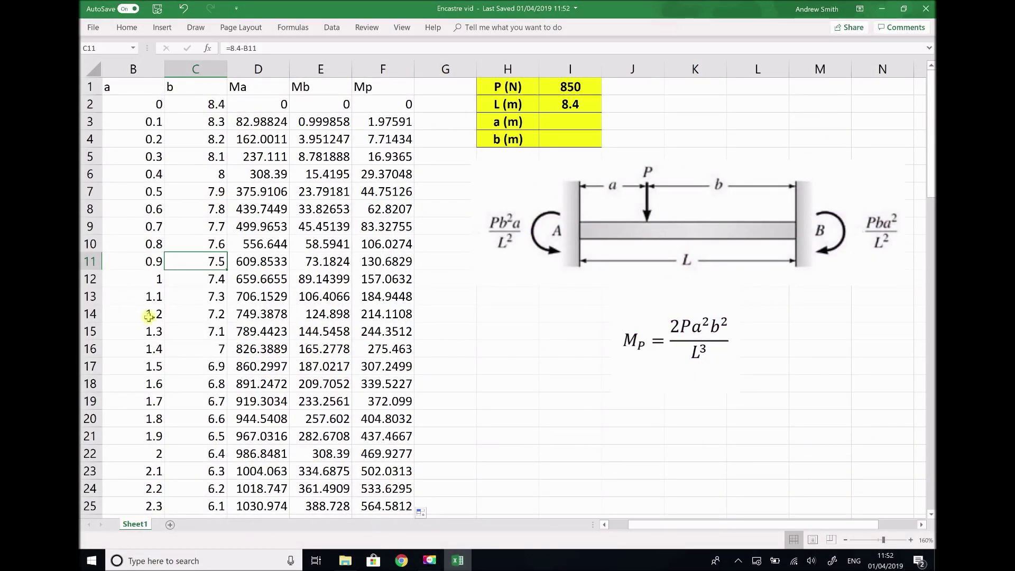
pyautogui.click(141, 370)
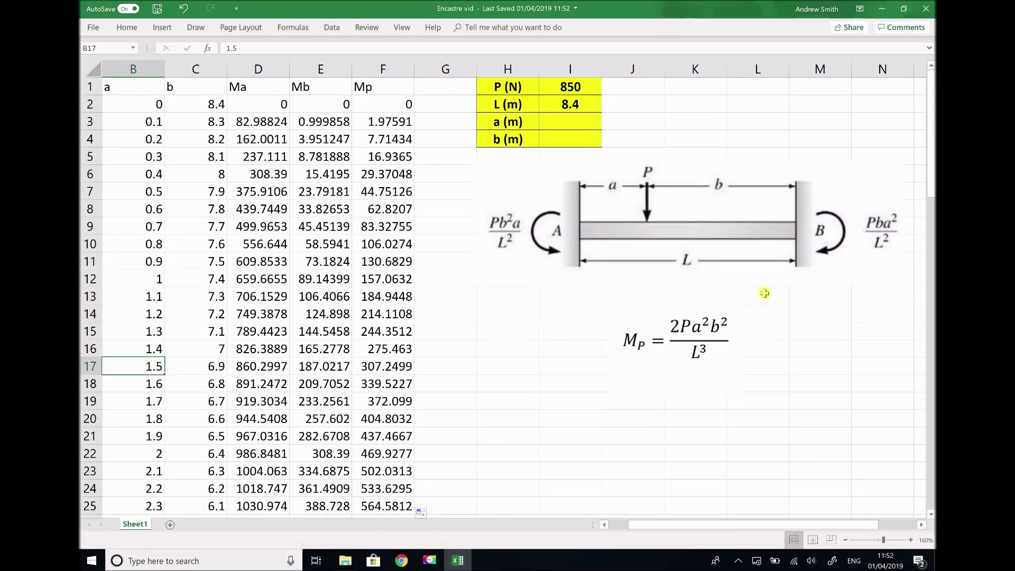
pyautogui.moveTo(932, 148); pyautogui.dragTo(930, 221)
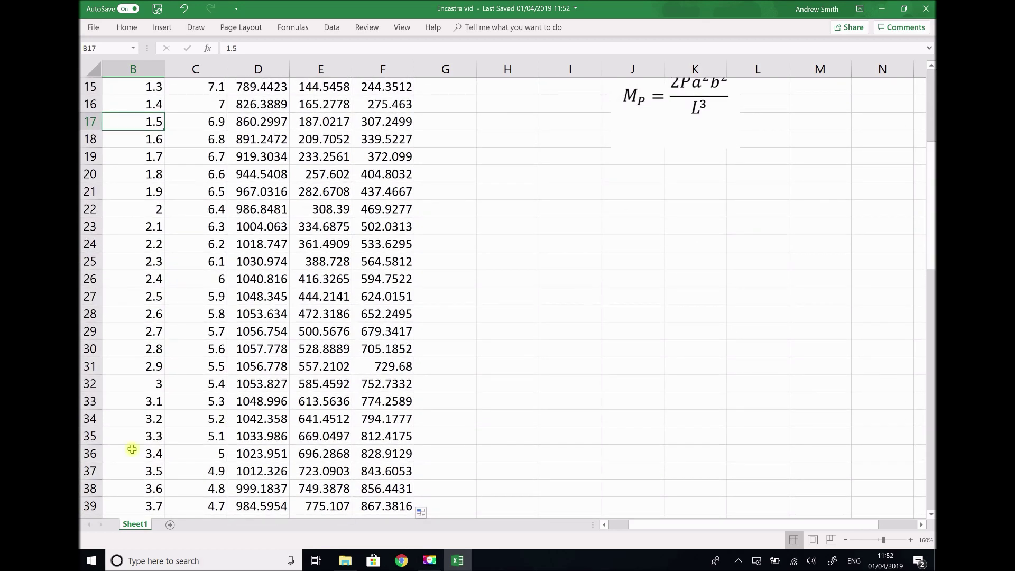
pyautogui.click(89, 471)
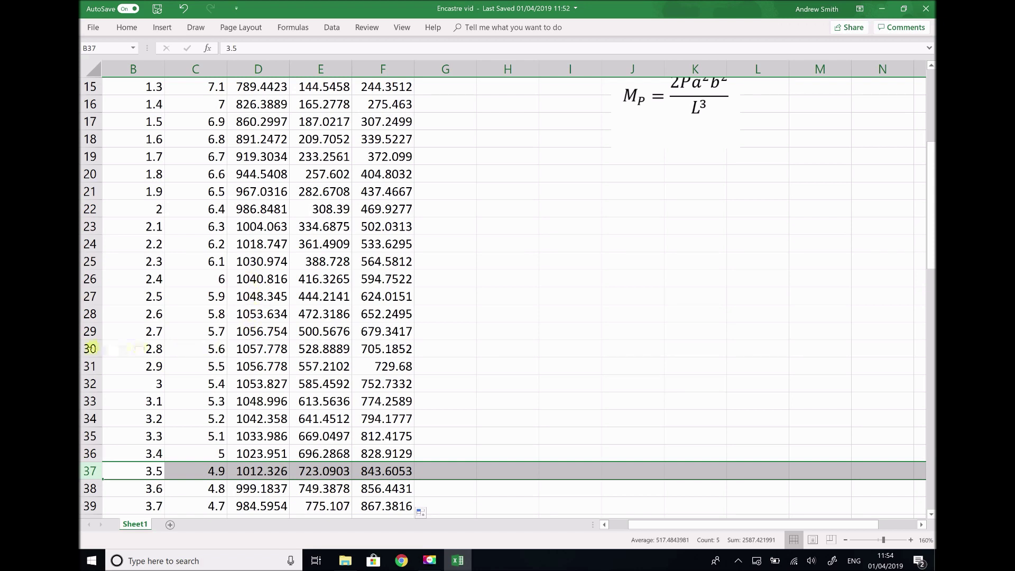
pyautogui.click(90, 349)
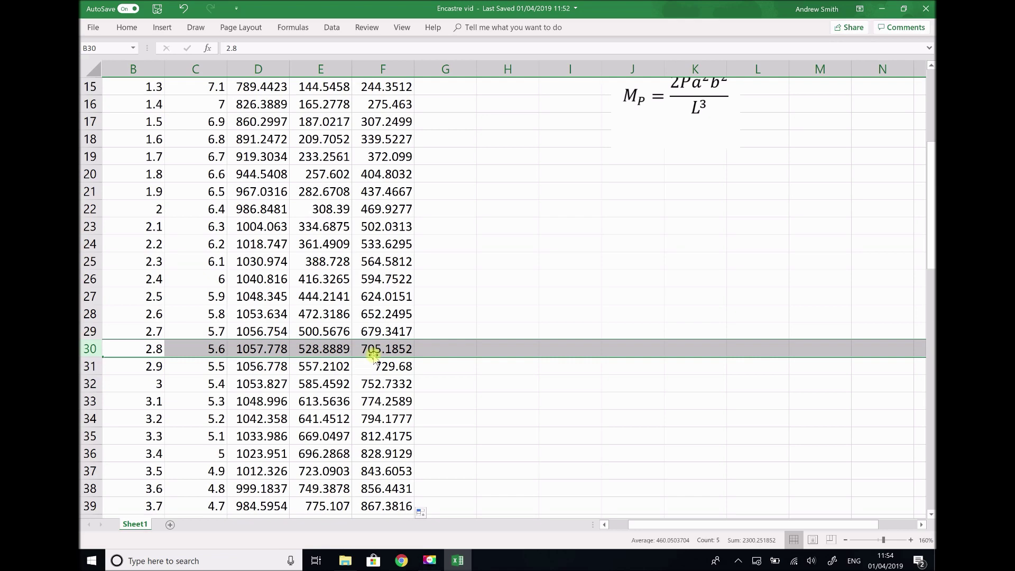
pyautogui.moveTo(930, 202); pyautogui.dragTo(932, 357)
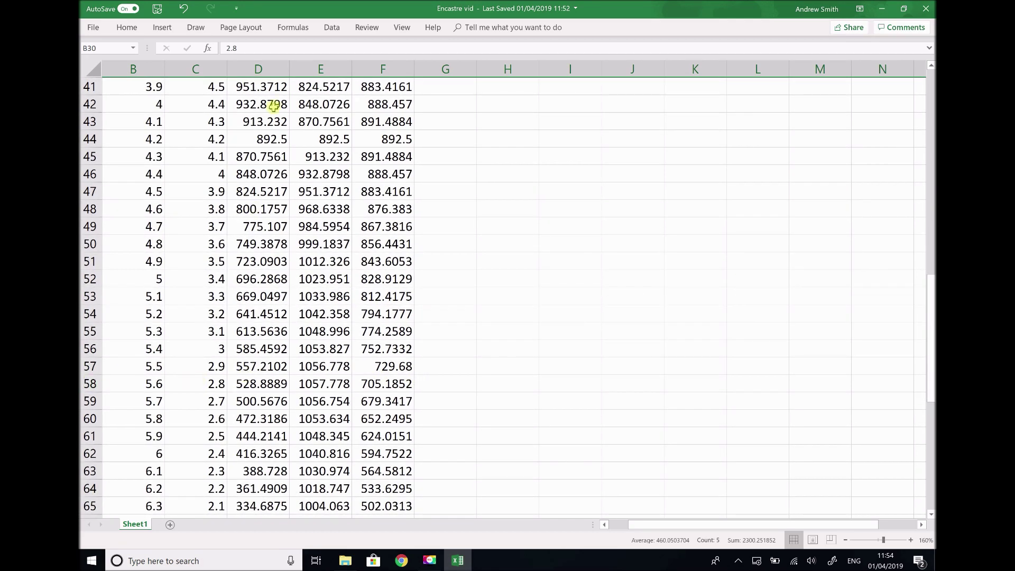
pyautogui.click(301, 69)
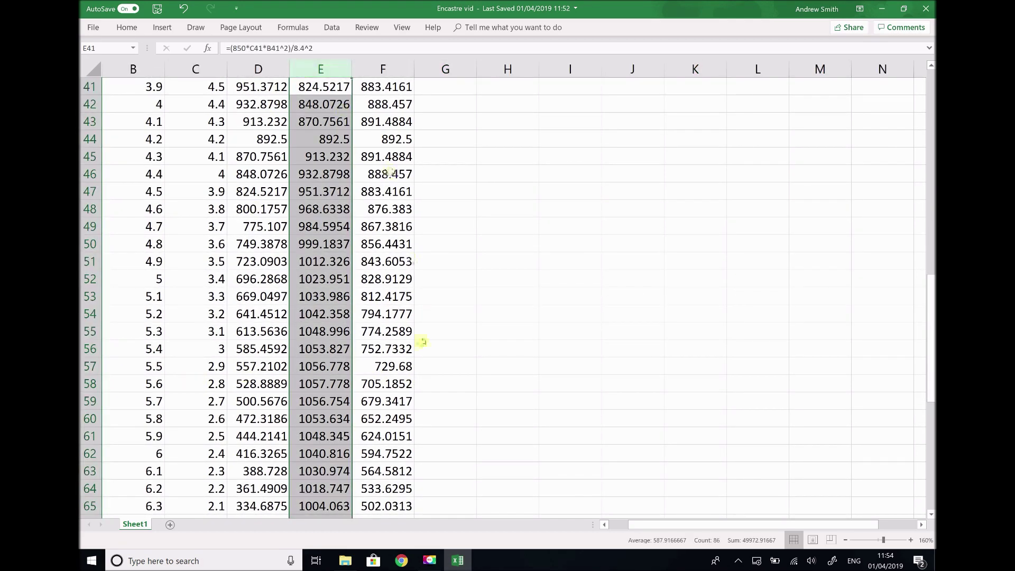
pyautogui.click(312, 388)
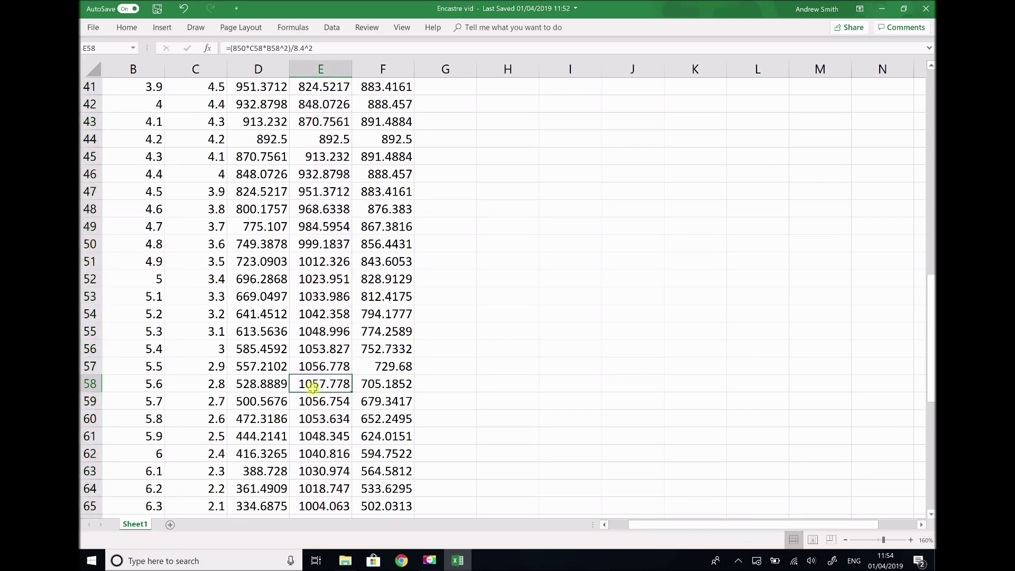
pyautogui.click(138, 384)
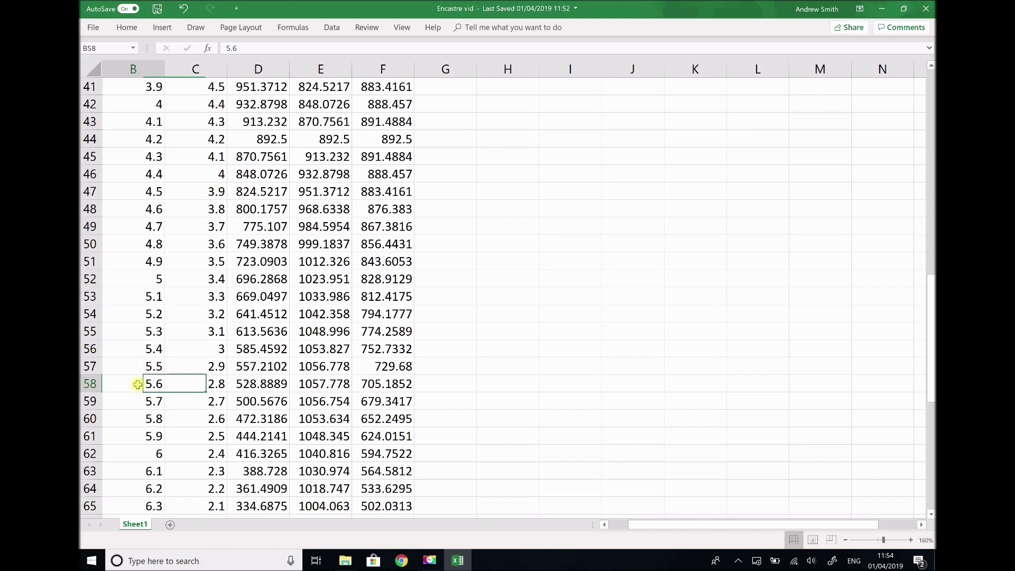
pyautogui.click(204, 385)
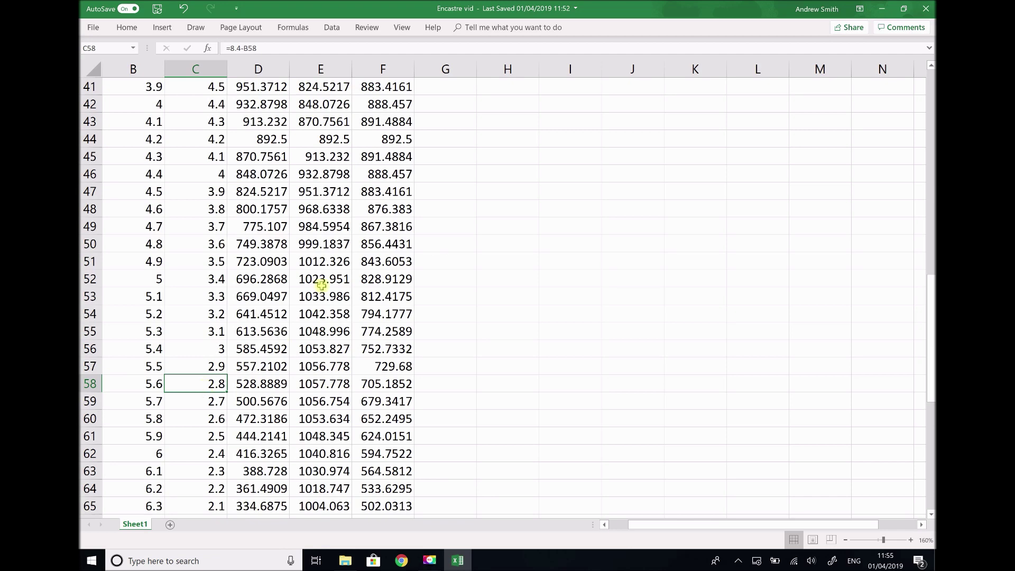
pyautogui.click(400, 69)
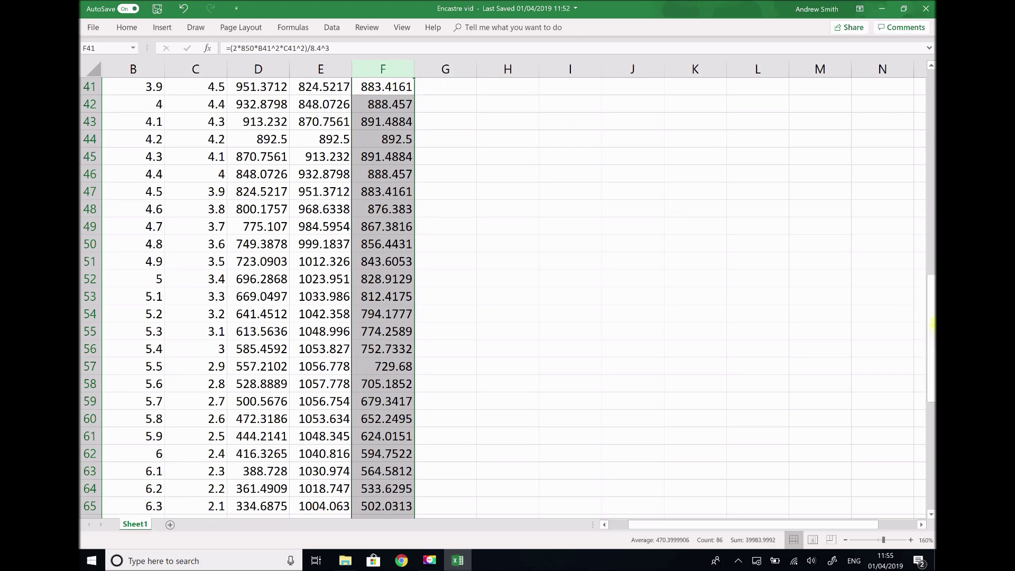
pyautogui.click(932, 161)
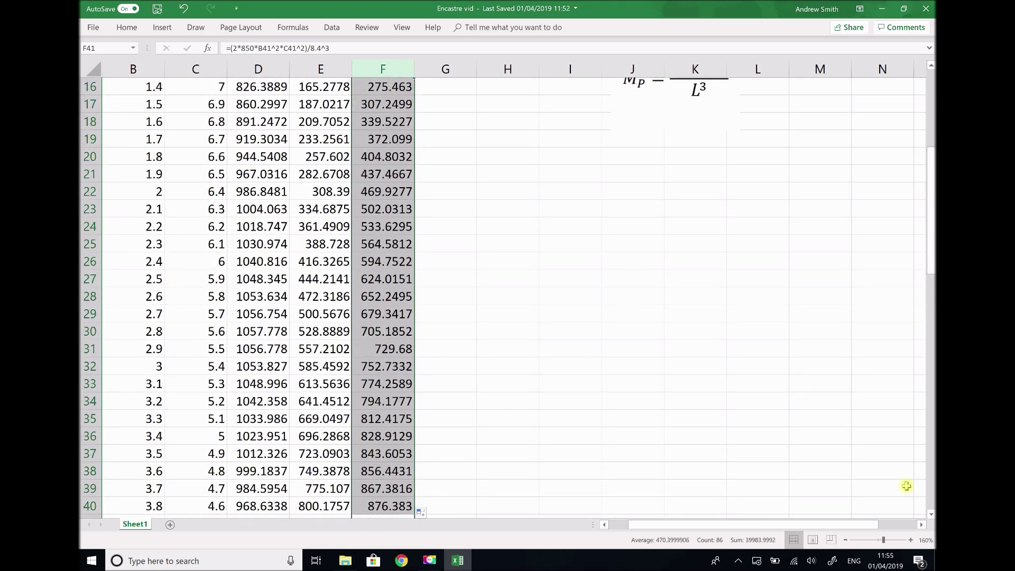
pyautogui.scroll(-2, 920, 511)
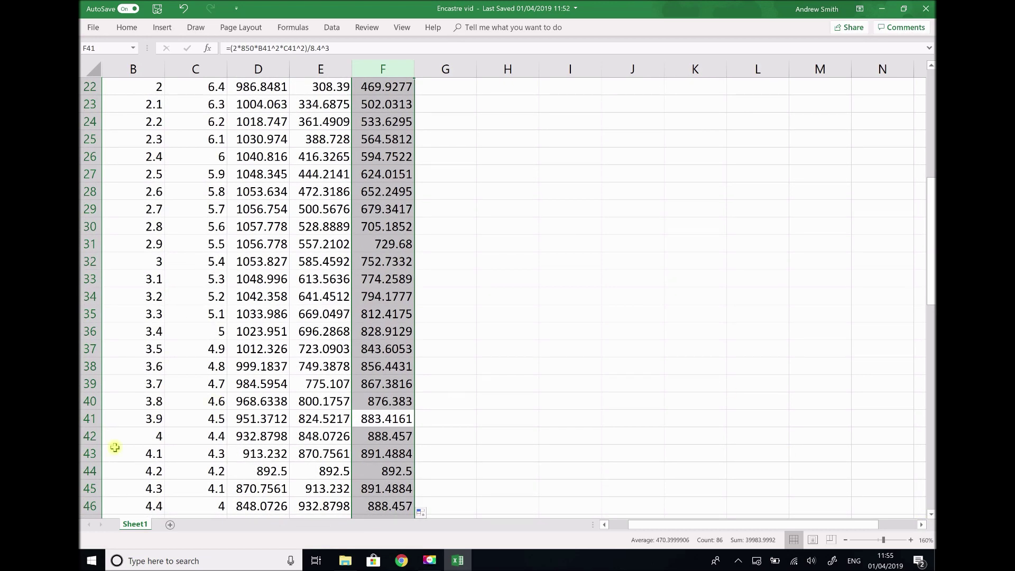
pyautogui.click(85, 471)
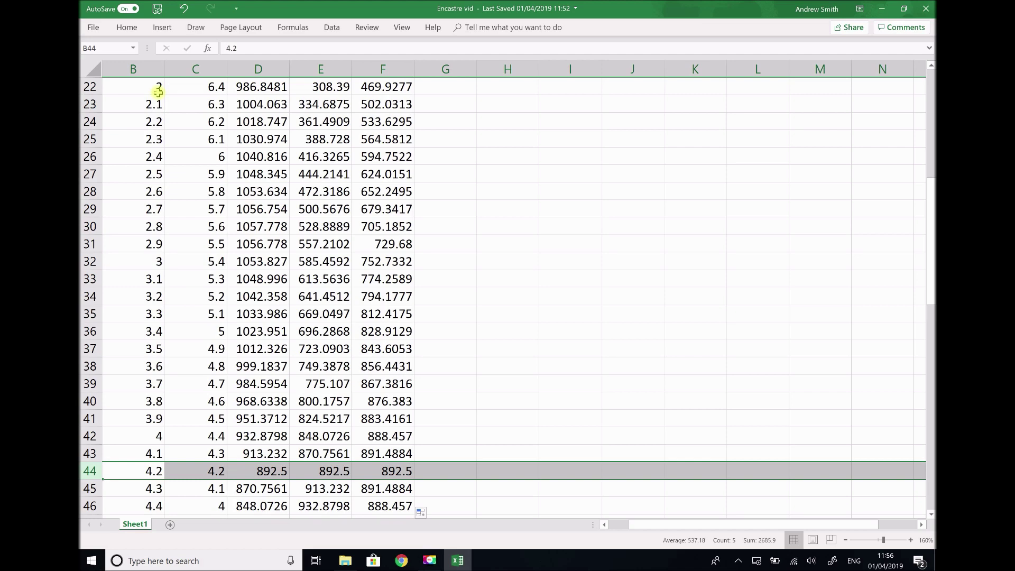
pyautogui.click(931, 514)
pyautogui.click(931, 514)
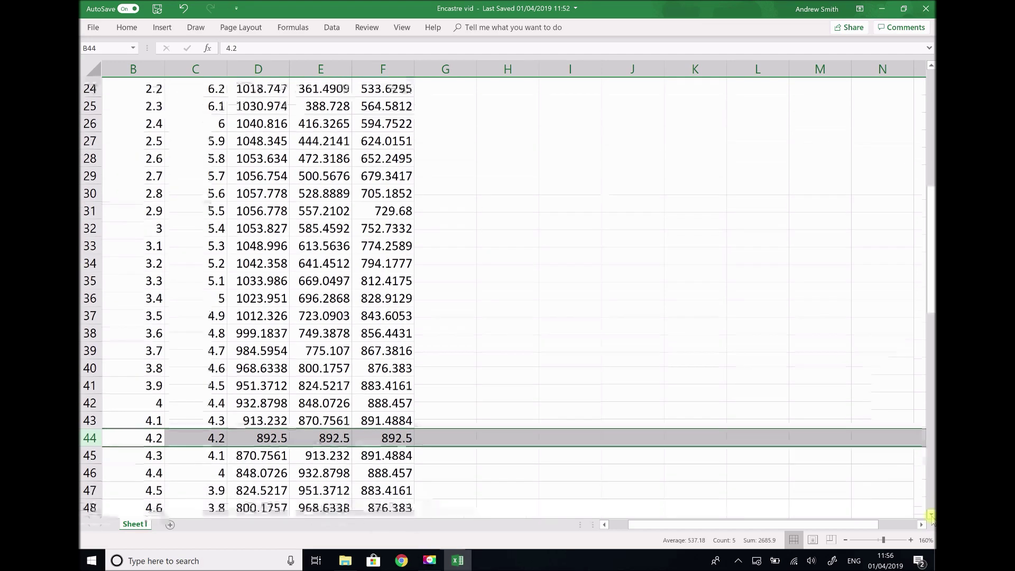
pyautogui.click(931, 514)
pyautogui.click(930, 514)
pyautogui.click(930, 514)
pyautogui.click(930, 514)
pyautogui.click(931, 514)
pyautogui.click(930, 515)
pyautogui.click(931, 514)
pyautogui.click(931, 514)
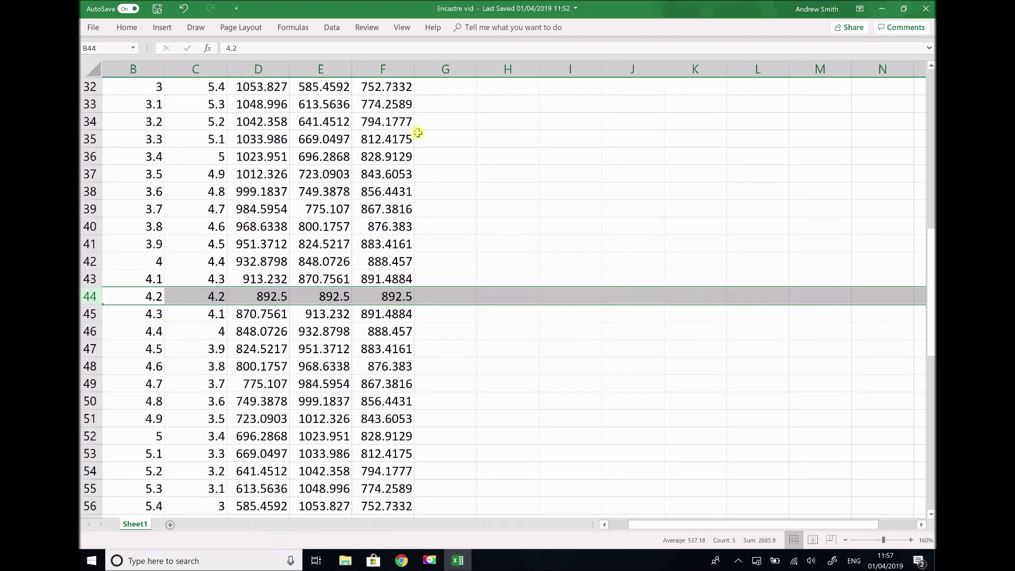
pyautogui.click(320, 69)
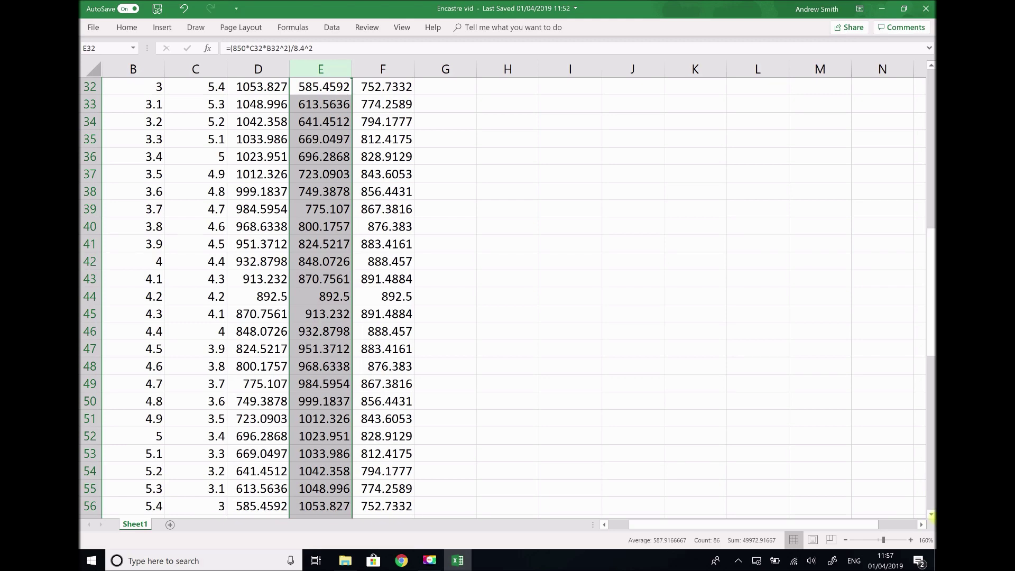
pyautogui.click(931, 514)
pyautogui.click(931, 514)
pyautogui.click(931, 515)
pyautogui.click(931, 514)
pyautogui.click(931, 514)
pyautogui.click(931, 515)
pyautogui.click(930, 514)
pyautogui.click(931, 514)
pyautogui.click(931, 514)
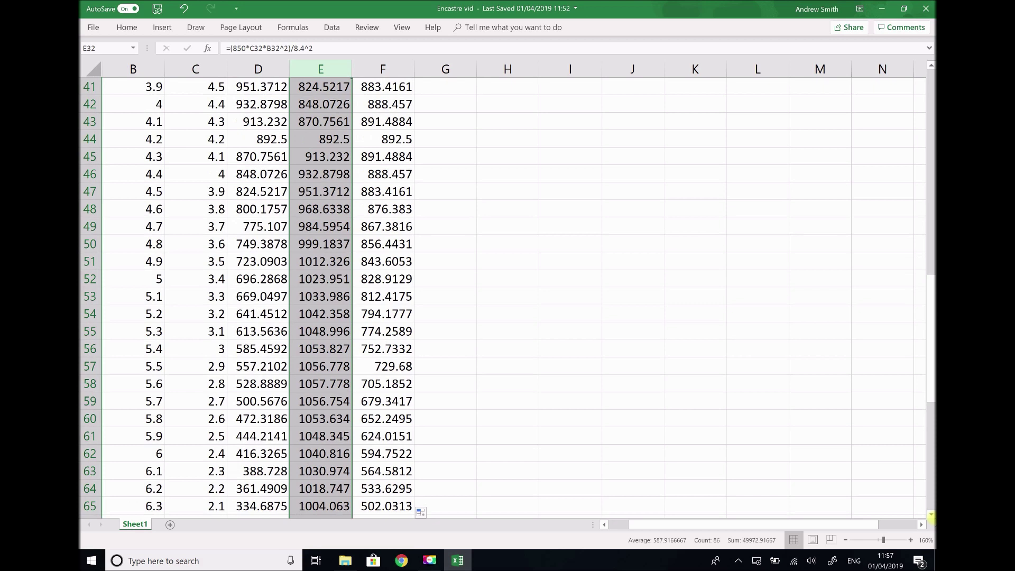
pyautogui.click(325, 386)
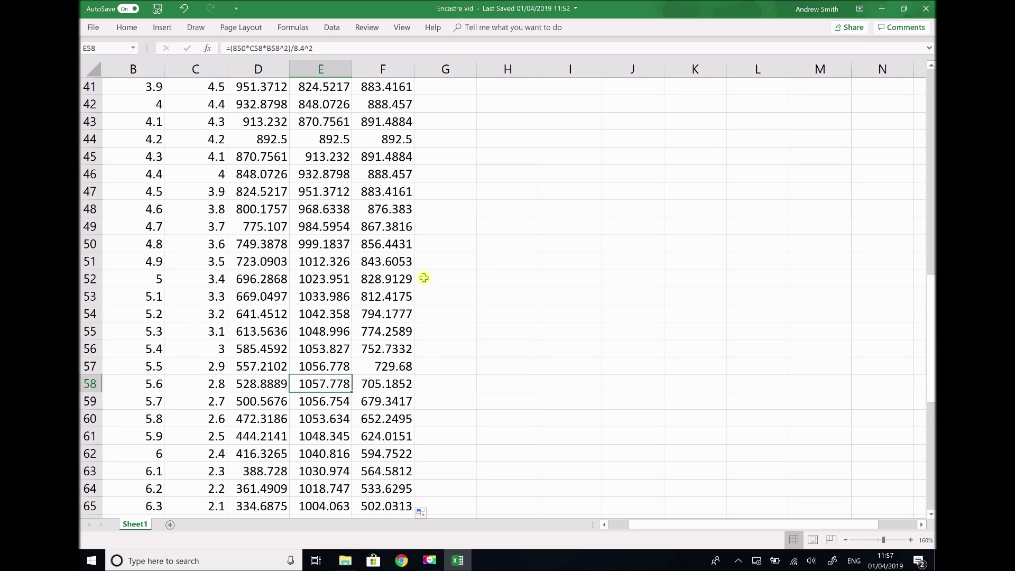
pyautogui.moveTo(931, 291); pyautogui.dragTo(932, 73)
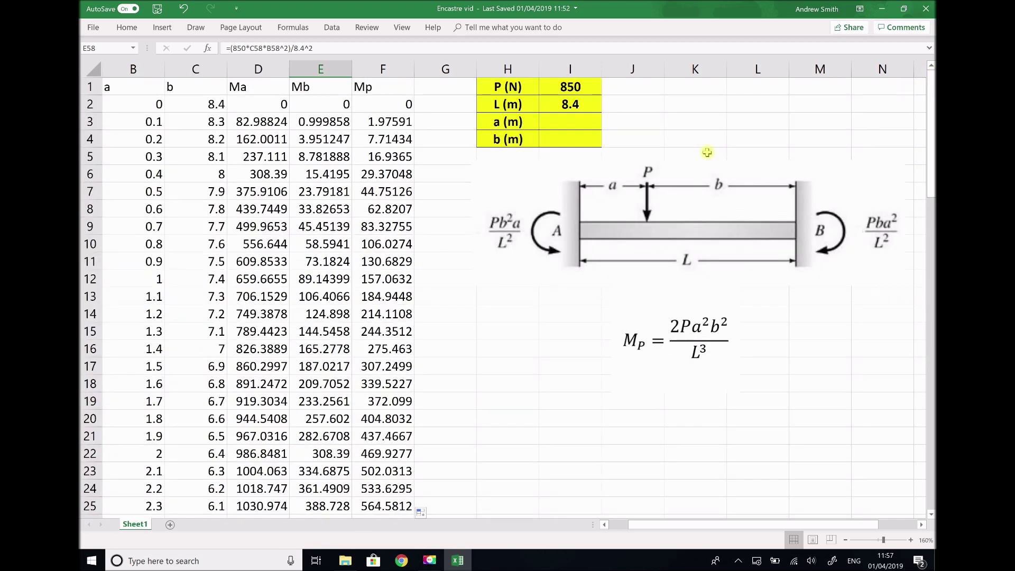
# Enter a = 2.8 in I3 and b = 5.6 in I4.
pyautogui.click(567, 123)
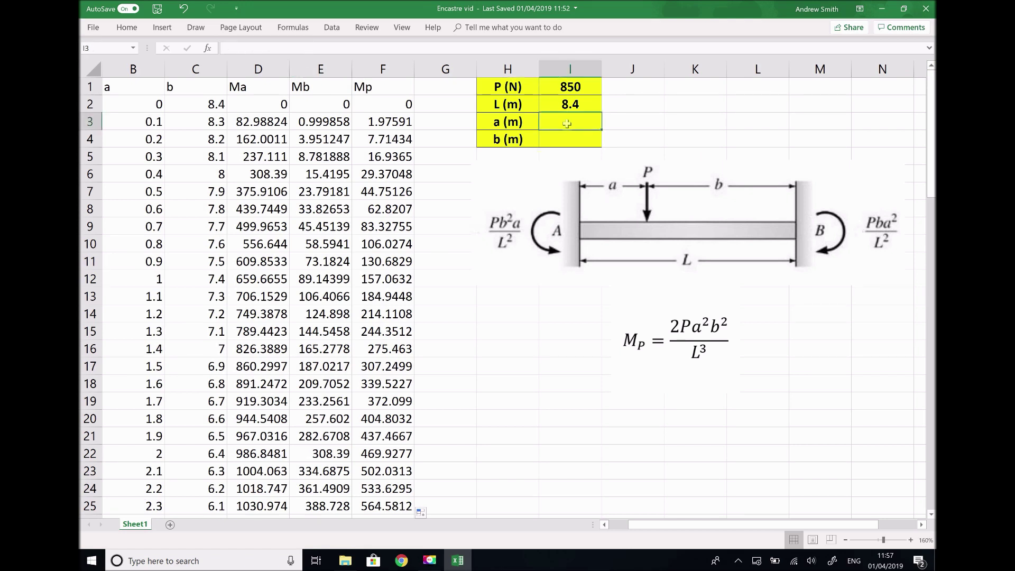
pyautogui.write('2.8')
pyautogui.press('Return')
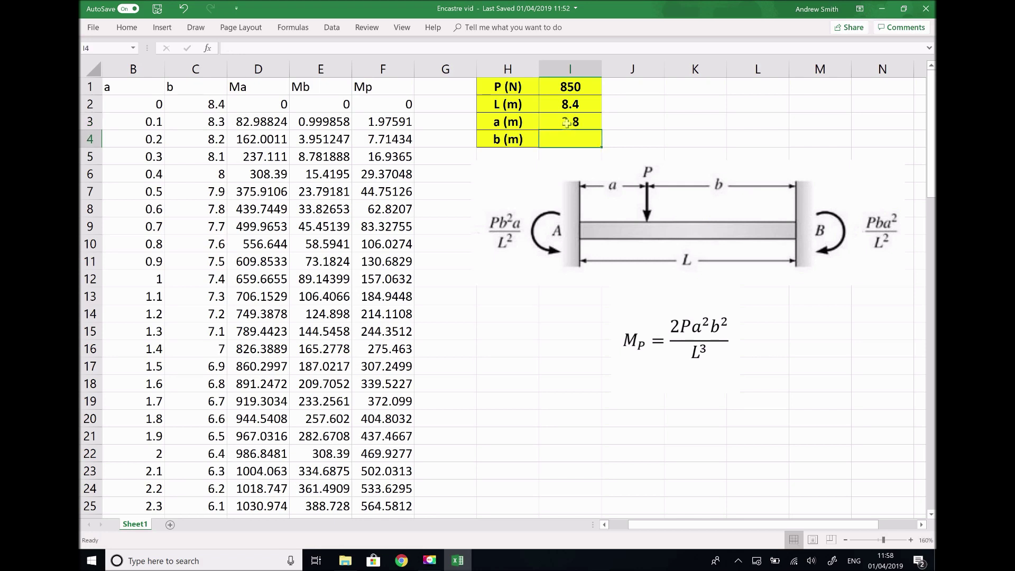
pyautogui.write('5.6')
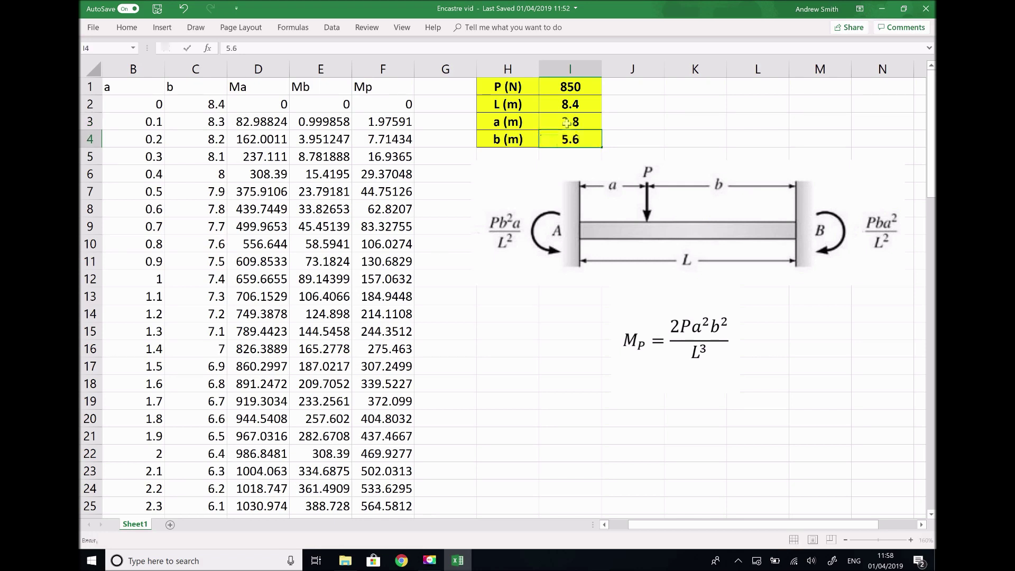
pyautogui.press('Return')
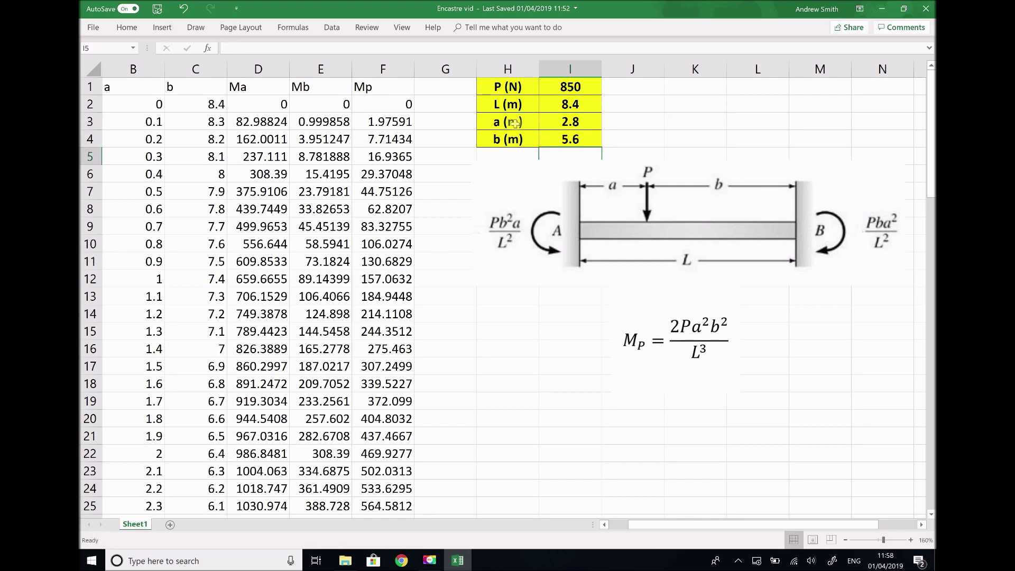
# Add the check =8.4/3 in J3, returning 2.8.
pyautogui.click(621, 121)
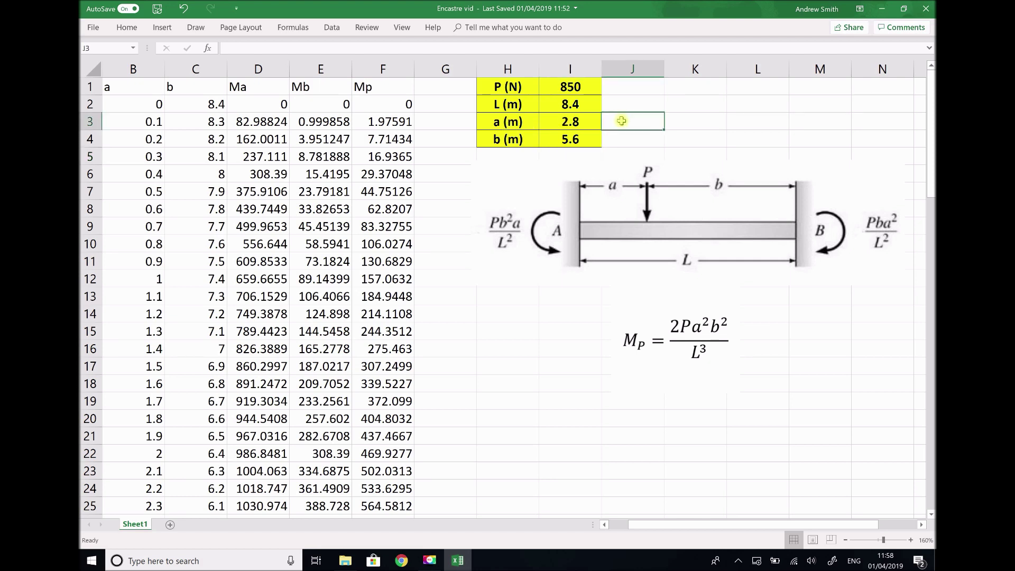
pyautogui.write('=')
pyautogui.write('=')
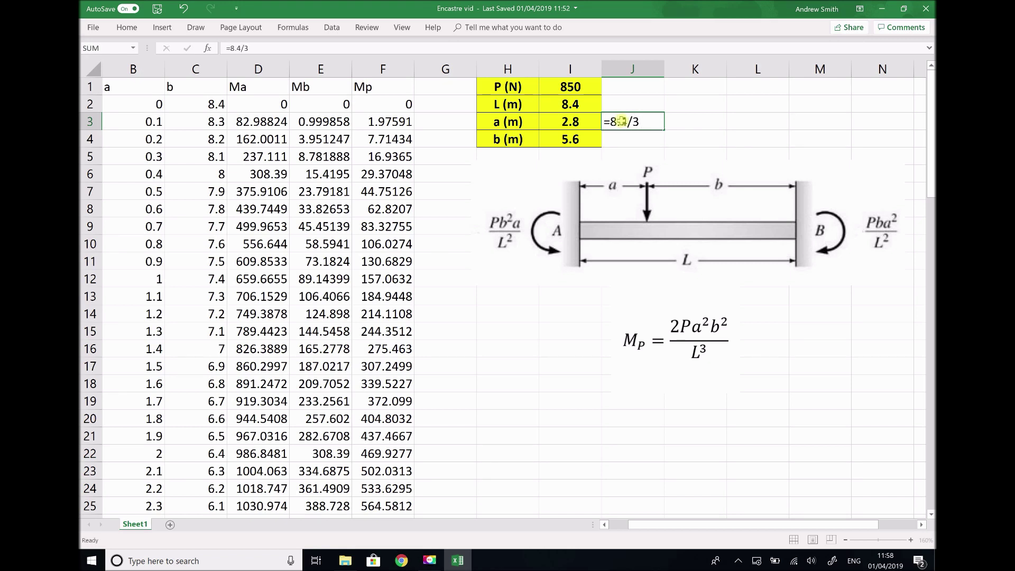
pyautogui.press('Return')
pyautogui.click(655, 121)
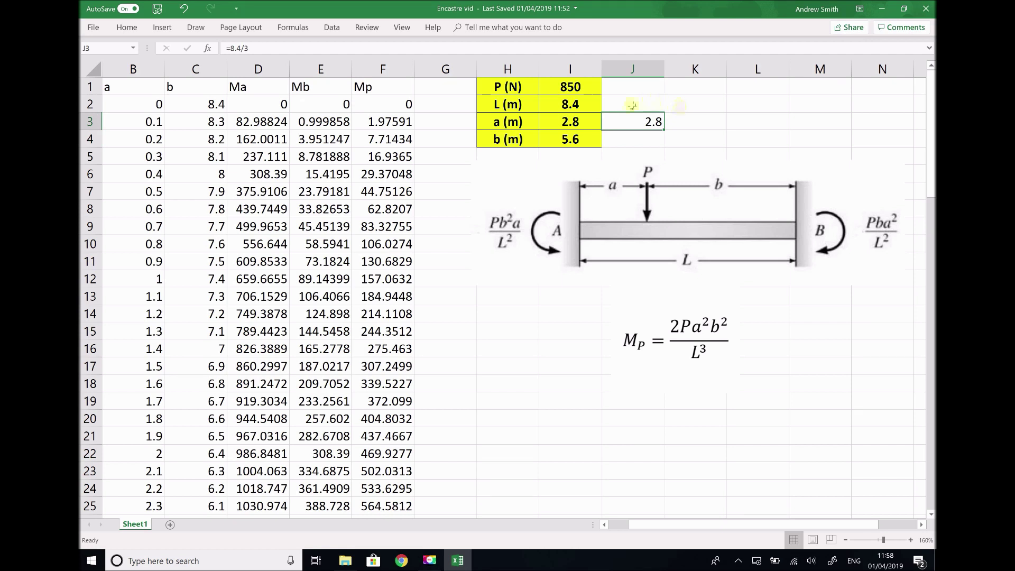